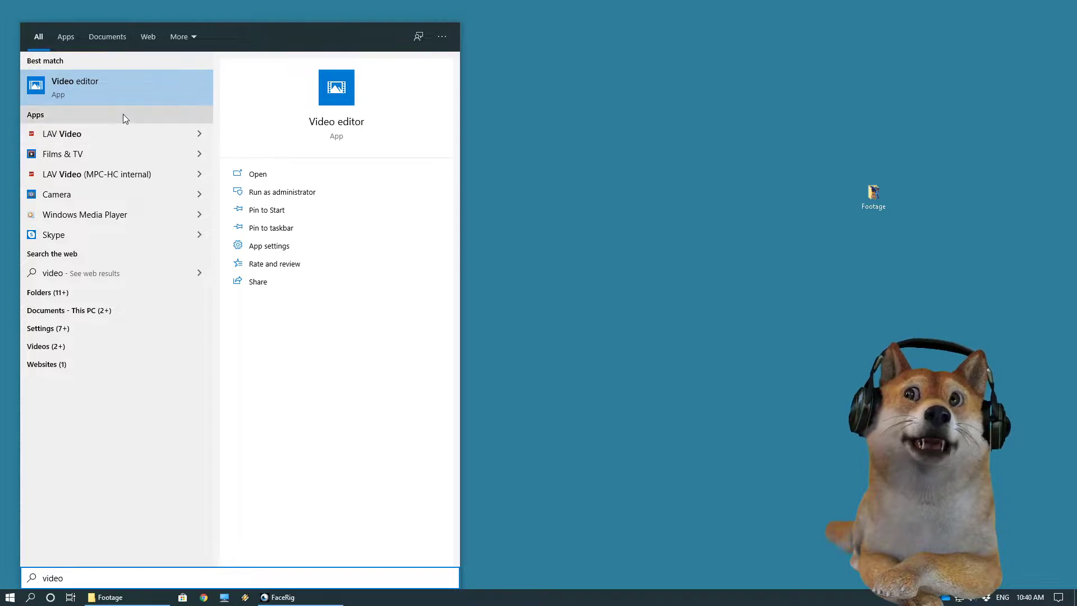
# Open the Windows Video Editor and create a new video project named Carnival
pyautogui.click(114, 84)
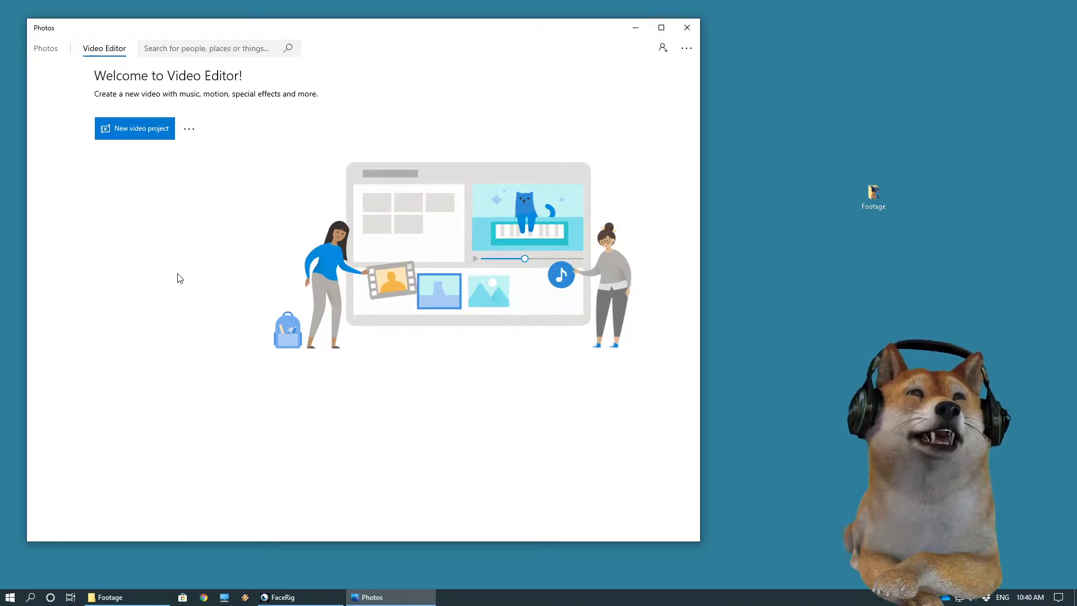
pyautogui.click(136, 134)
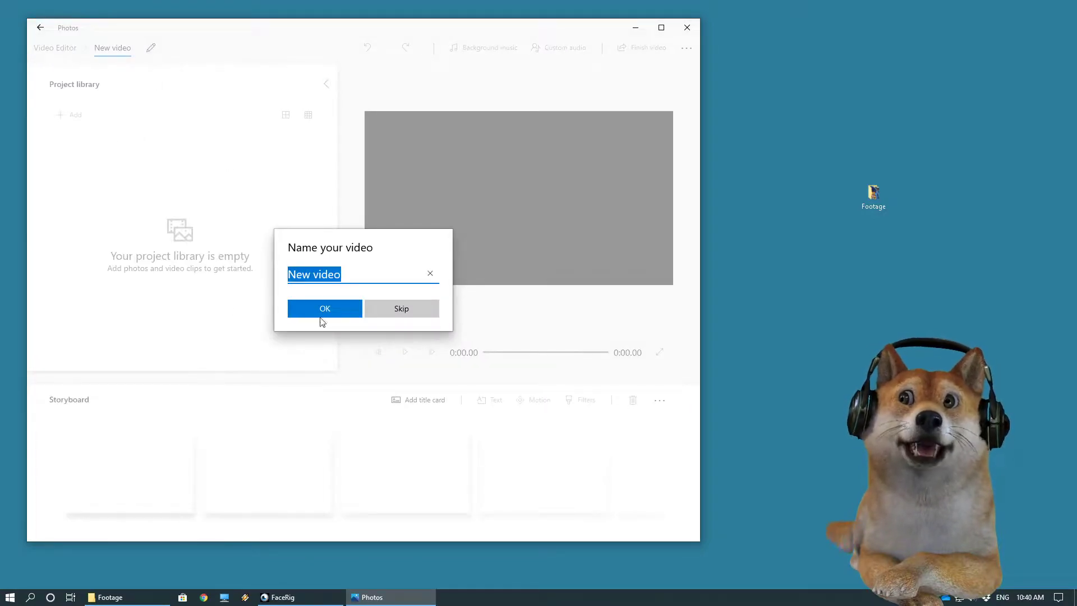
pyautogui.moveTo(355, 274); pyautogui.dragTo(280, 274)
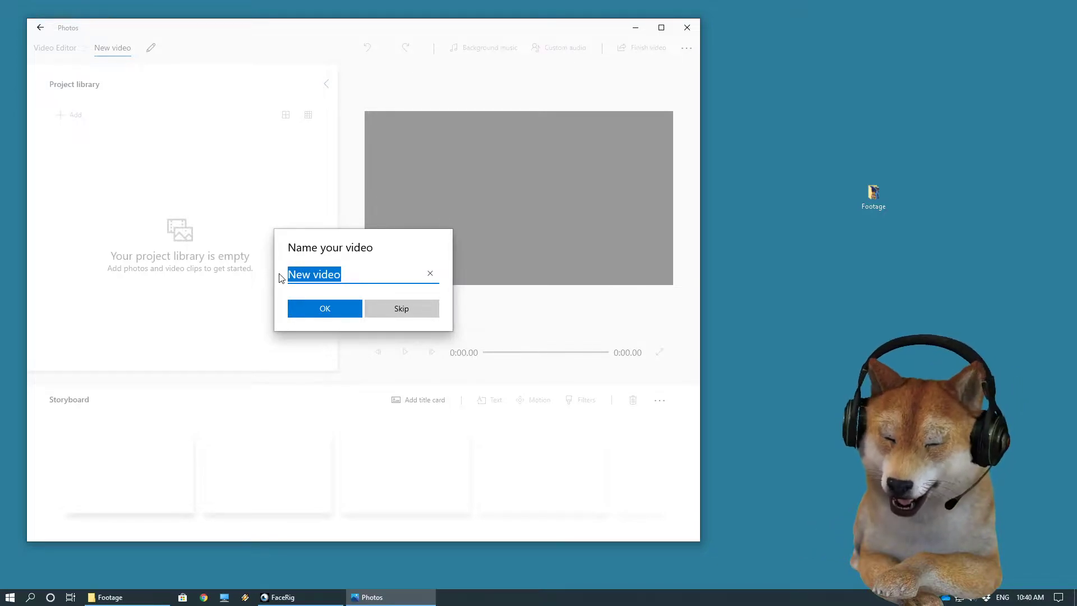
pyautogui.write('Carnival')
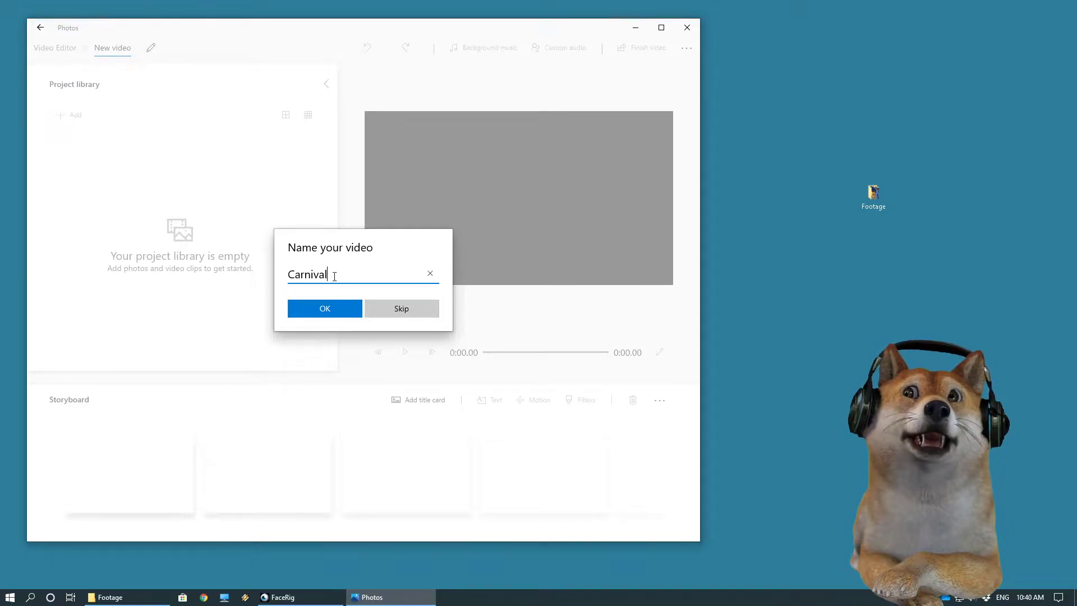
pyautogui.click(321, 310)
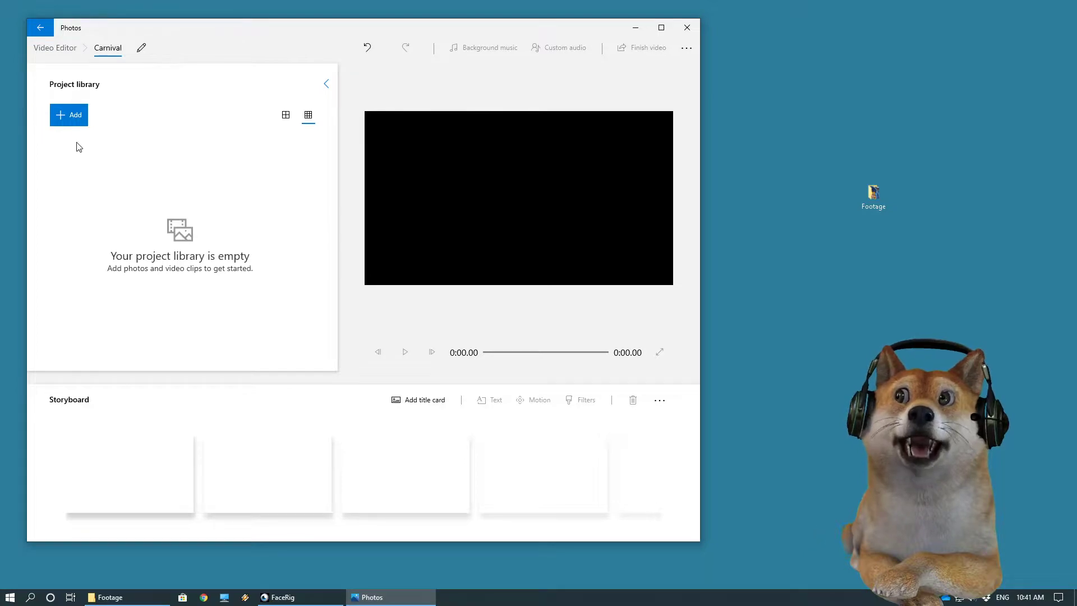
# Import all four MP4 clips from the Footage folder on this PC into the project library, and clear their selection
pyautogui.click(71, 122)
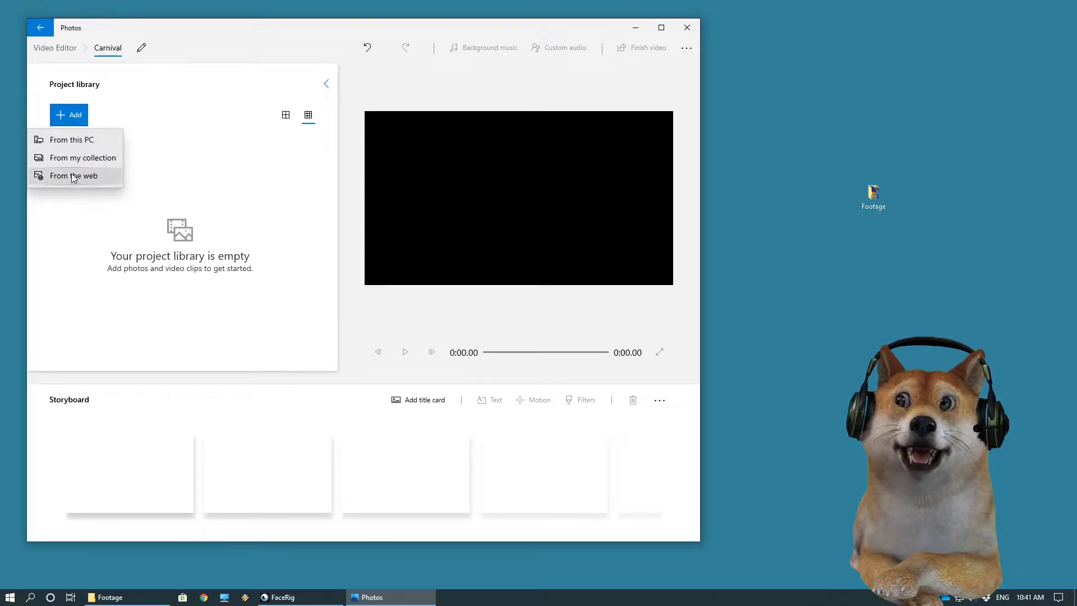
pyautogui.click(79, 142)
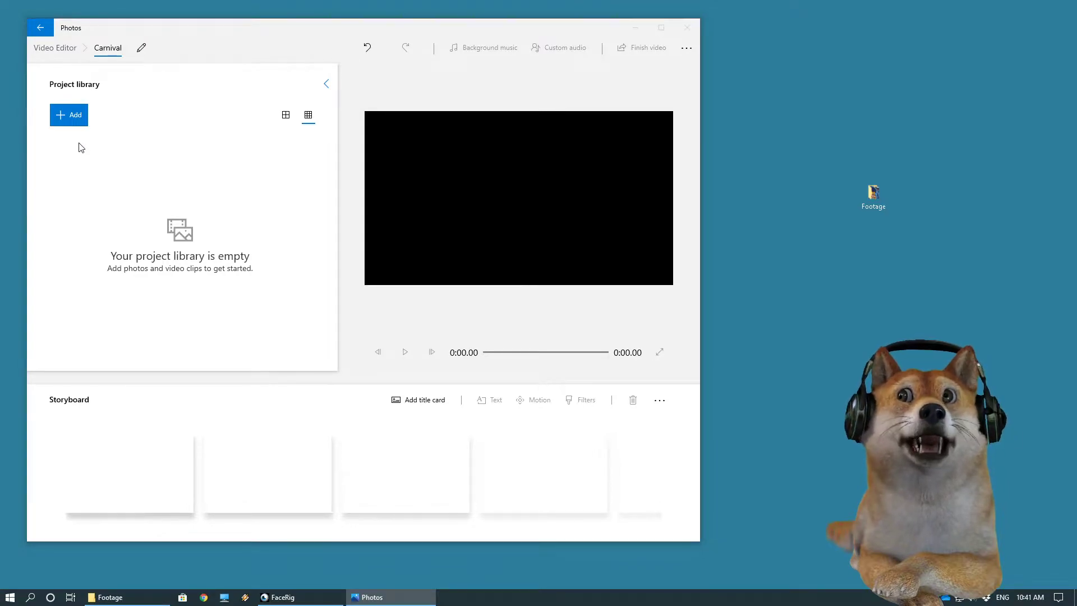
pyautogui.scroll(1, 92, 137)
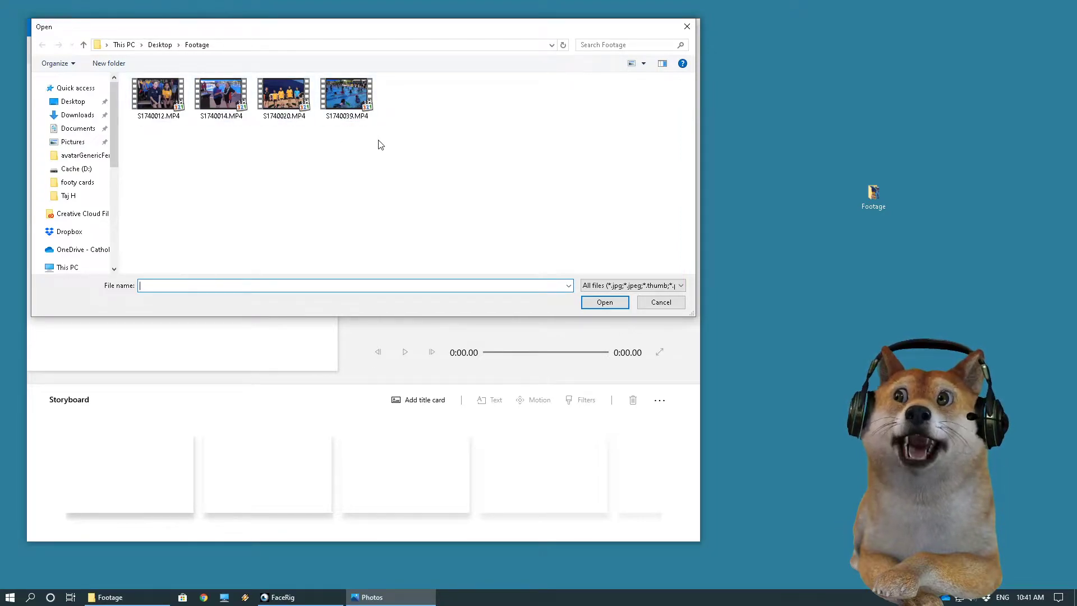
pyautogui.click(345, 101)
pyautogui.moveTo(383, 155); pyautogui.dragTo(141, 92)
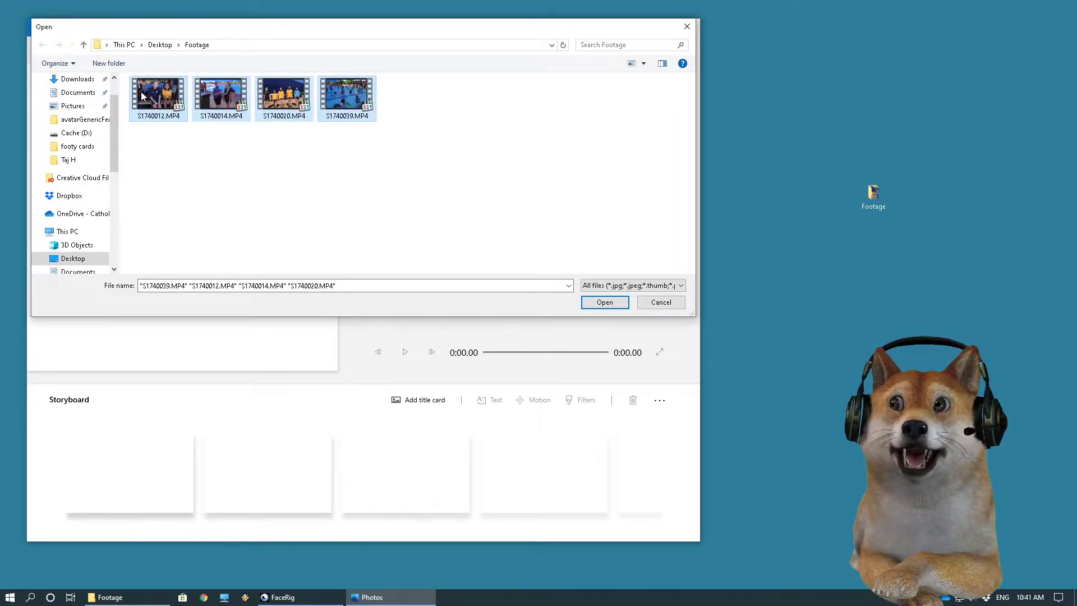
pyautogui.click(200, 176)
pyautogui.hotkey('ctrl', 'a')
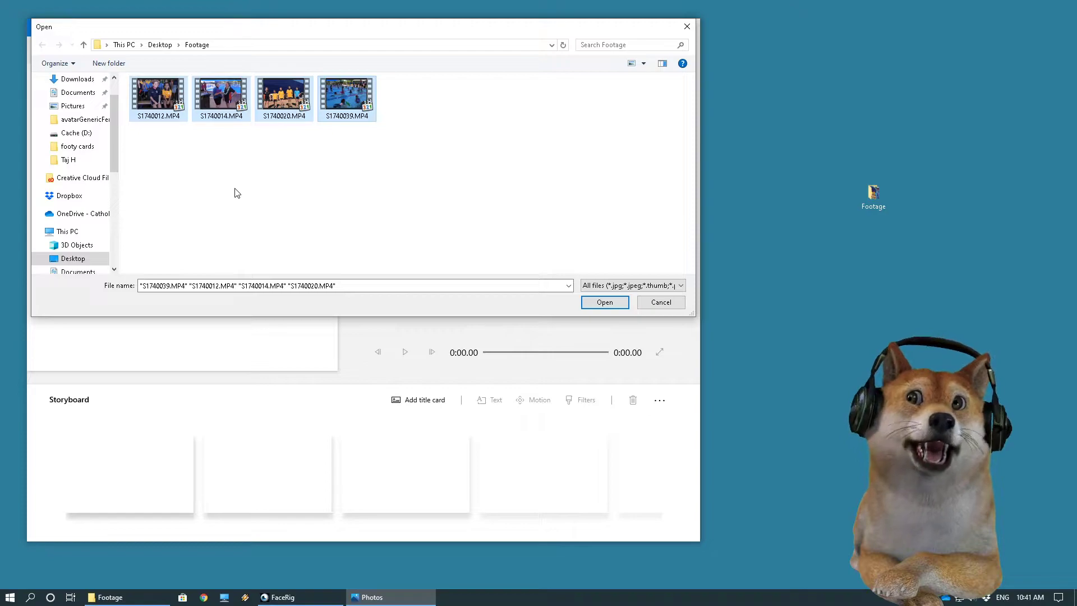
pyautogui.click(610, 306)
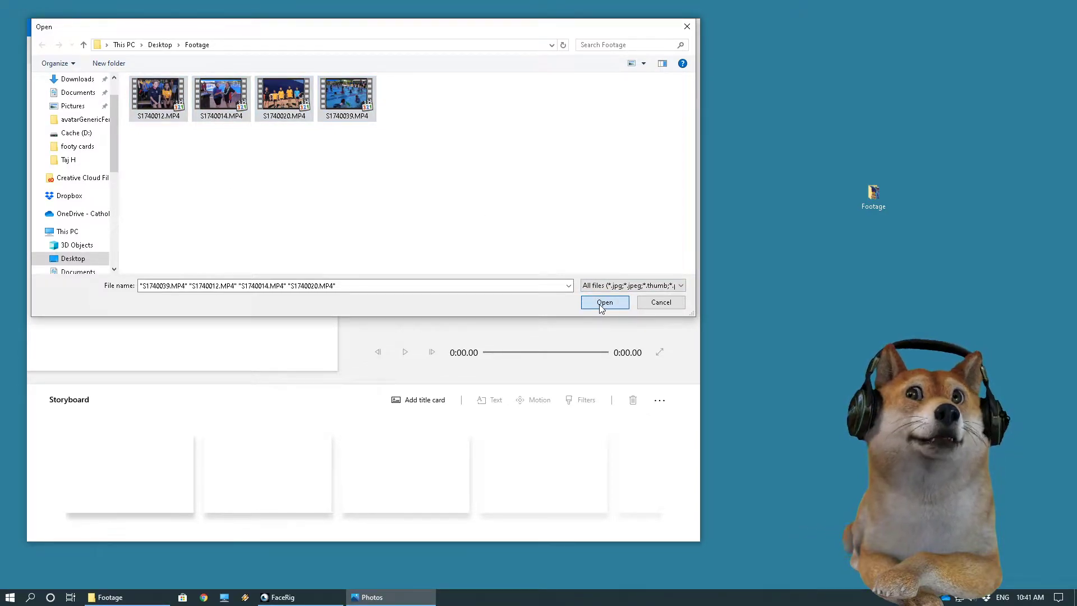
pyautogui.click(600, 306)
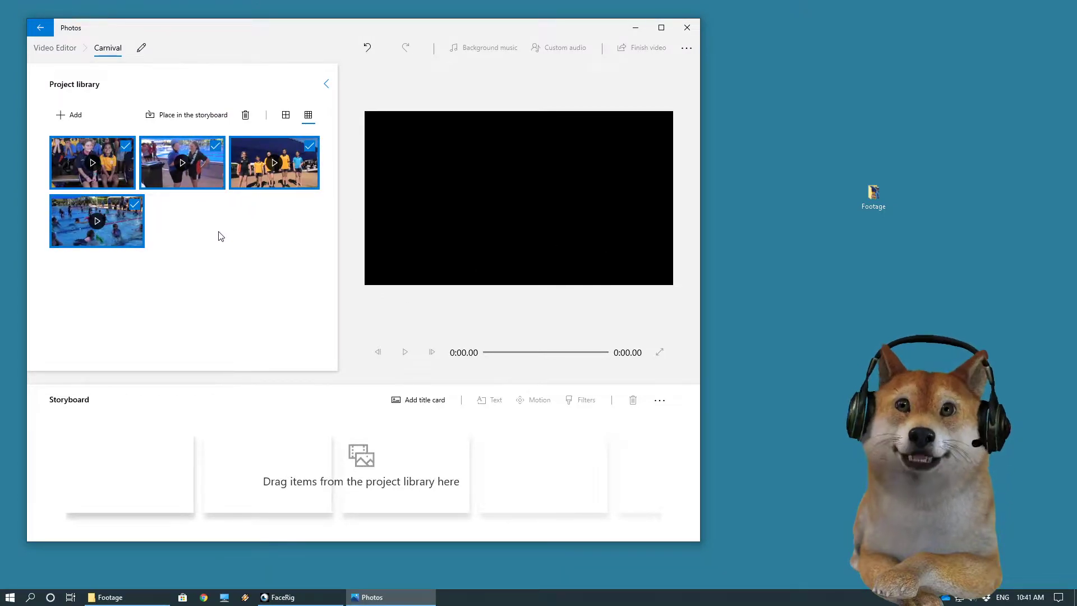
pyautogui.click(221, 237)
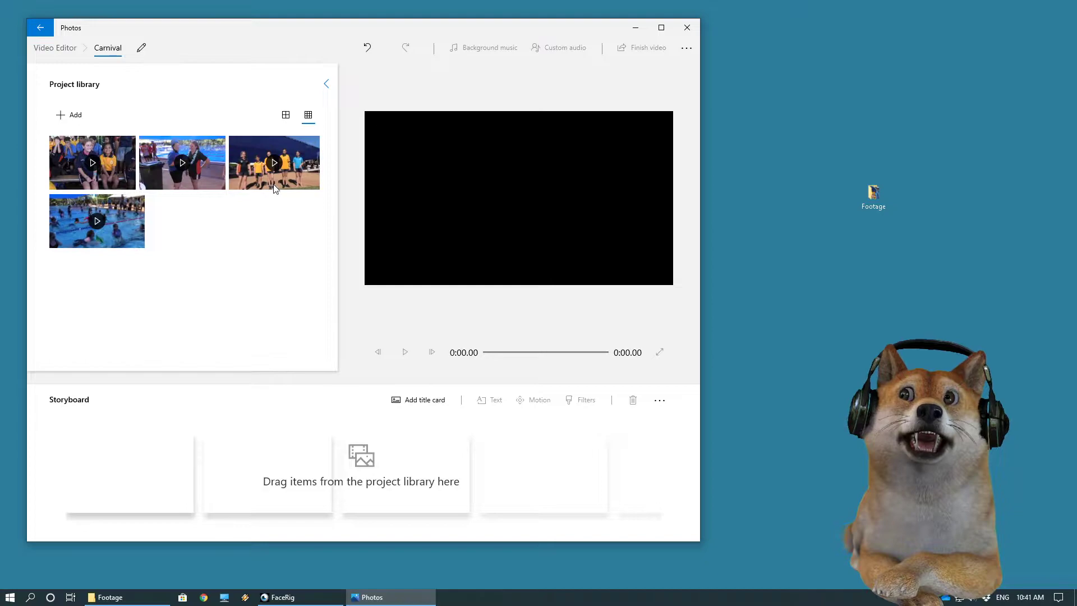
# Place the library clip of five students under the blue canopy first in the storyboard and preview it
pyautogui.moveTo(251, 177); pyautogui.dragTo(156, 486)
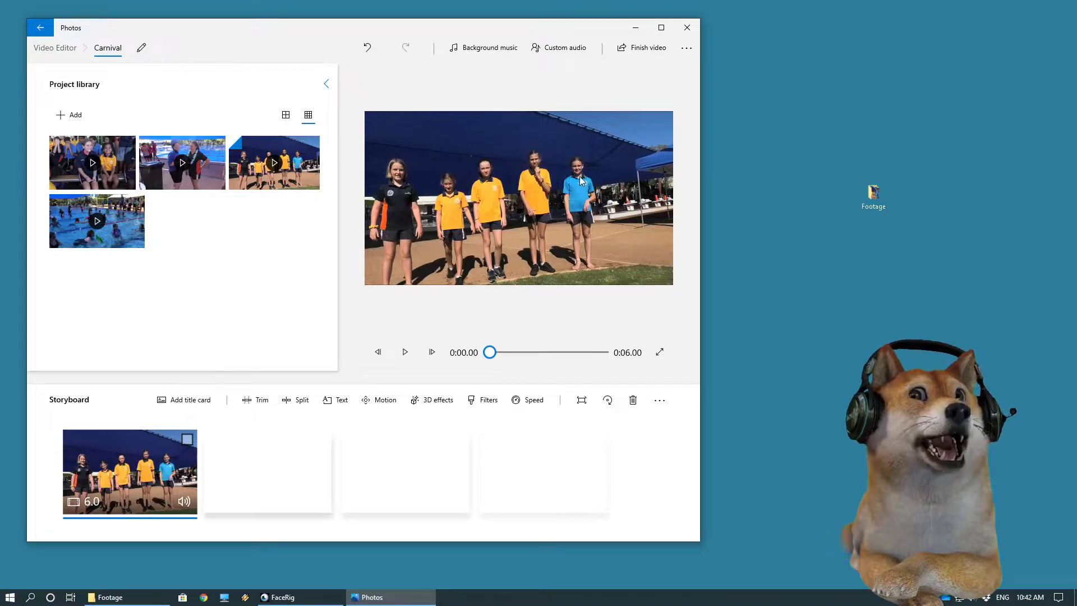
pyautogui.click(405, 352)
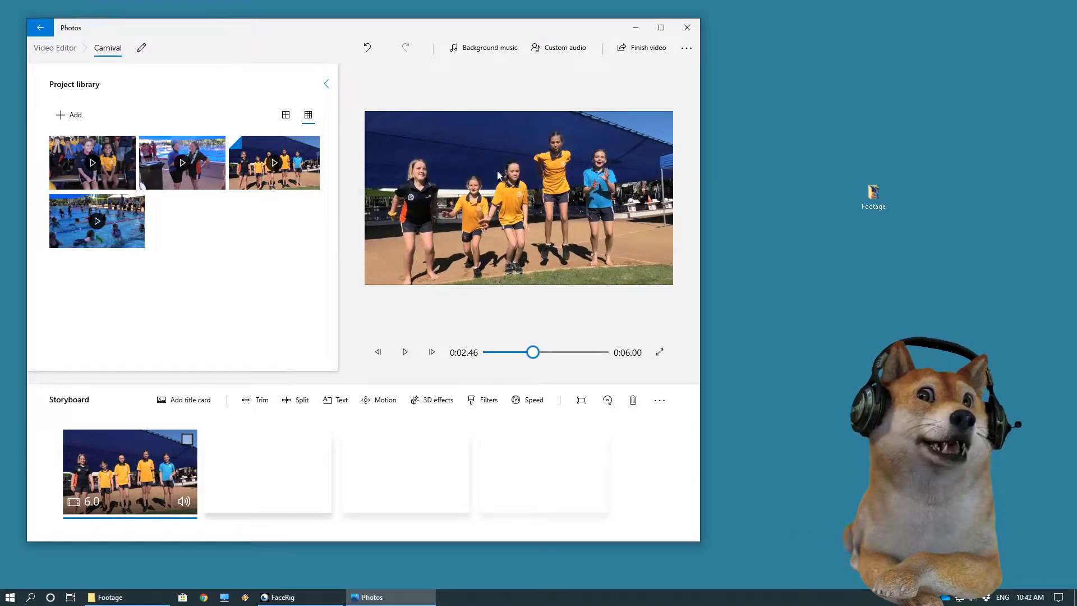
pyautogui.click(405, 353)
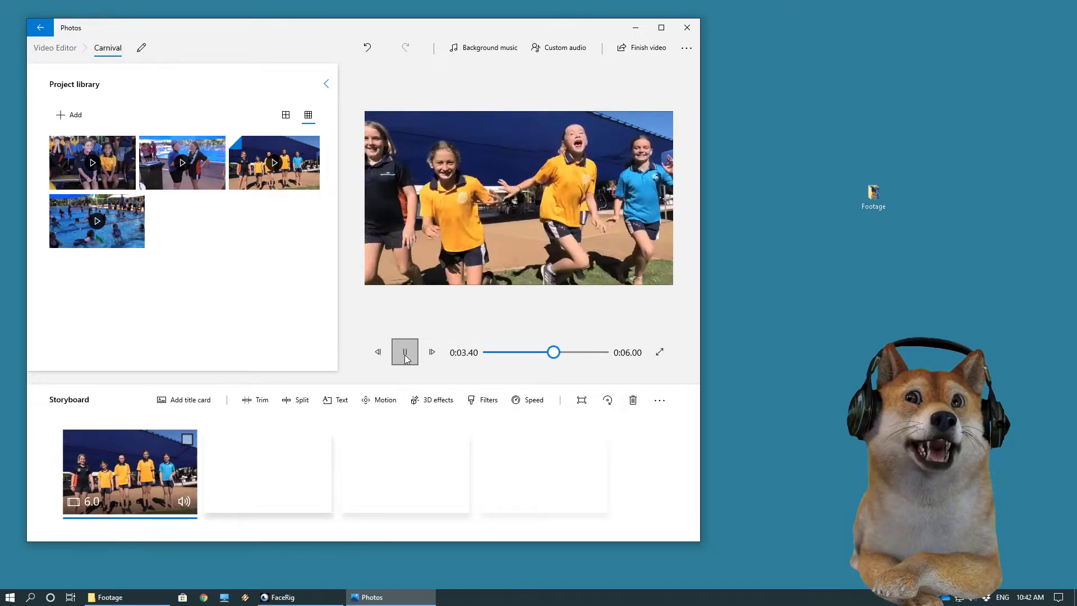
pyautogui.click(405, 356)
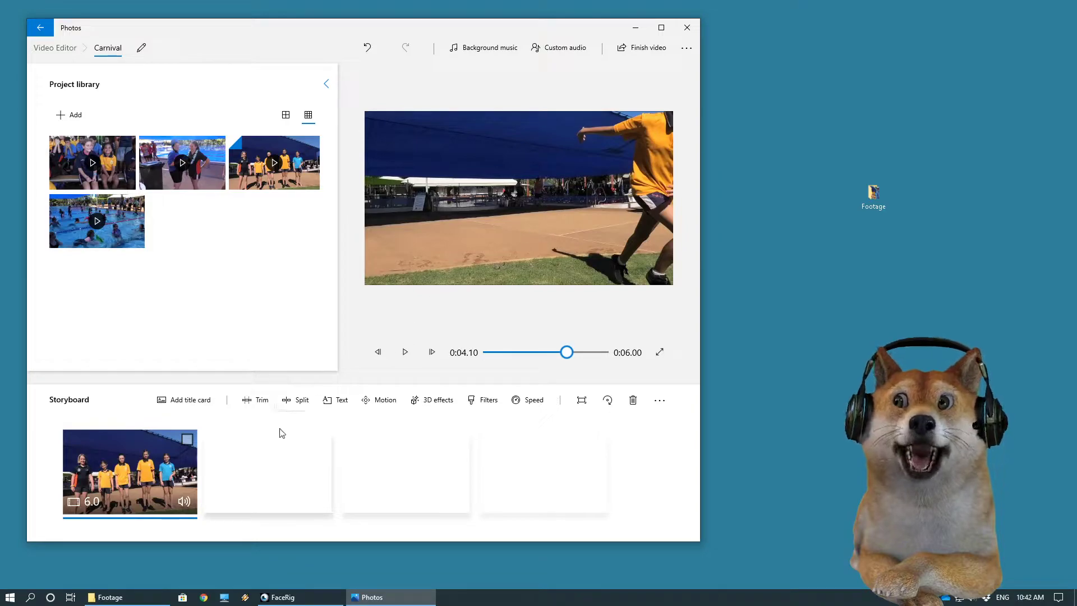
# Trim the storyboard clip to run from about 0:01.90 to 0:04.36, and play back the trimmed result
pyautogui.click(252, 402)
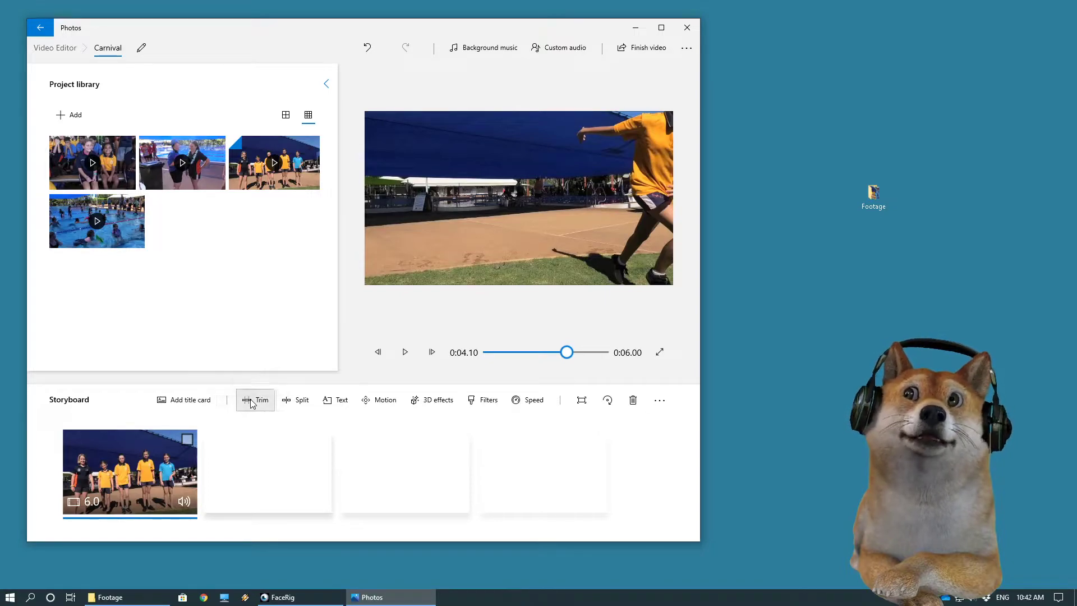
pyautogui.moveTo(169, 510); pyautogui.dragTo(268, 502)
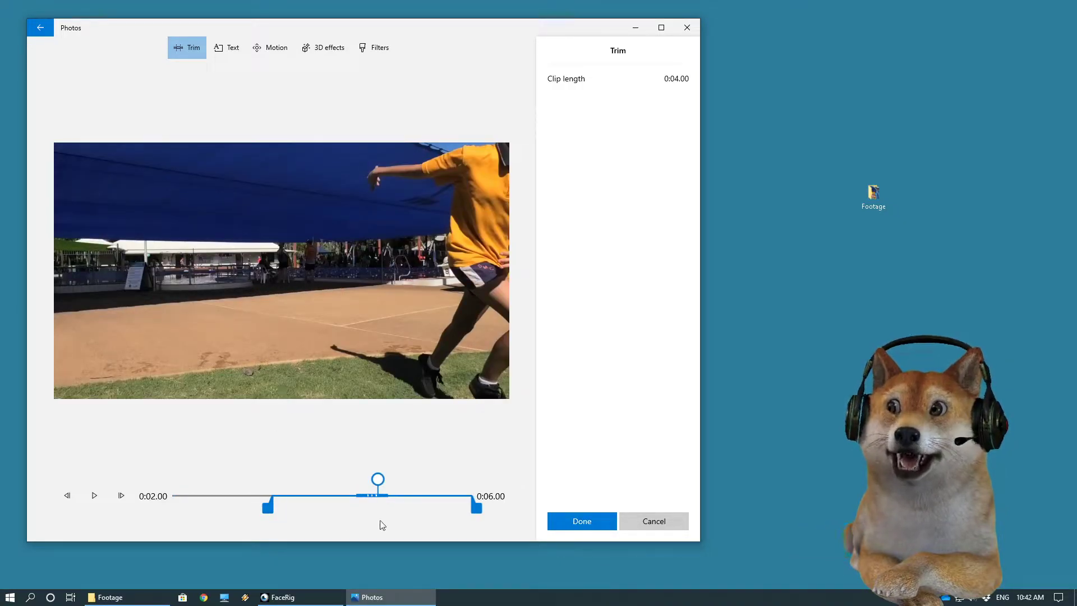
pyautogui.moveTo(481, 512); pyautogui.dragTo(400, 509)
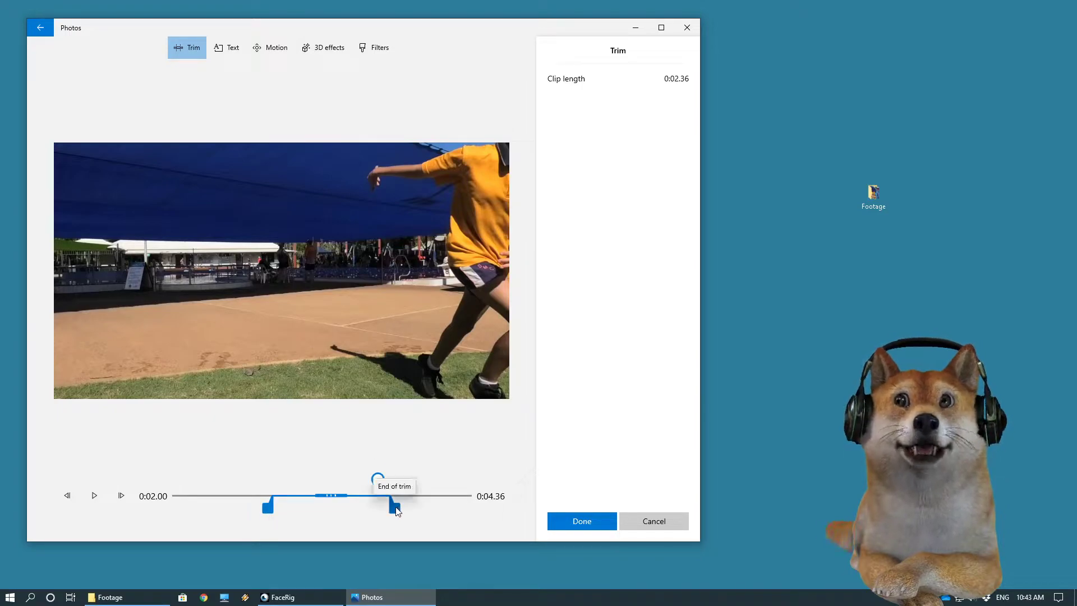
pyautogui.moveTo(272, 513)
pyautogui.mouseDown()
pyautogui.moveTo(260, 515)
pyautogui.moveTo(268, 513)
pyautogui.mouseUp()
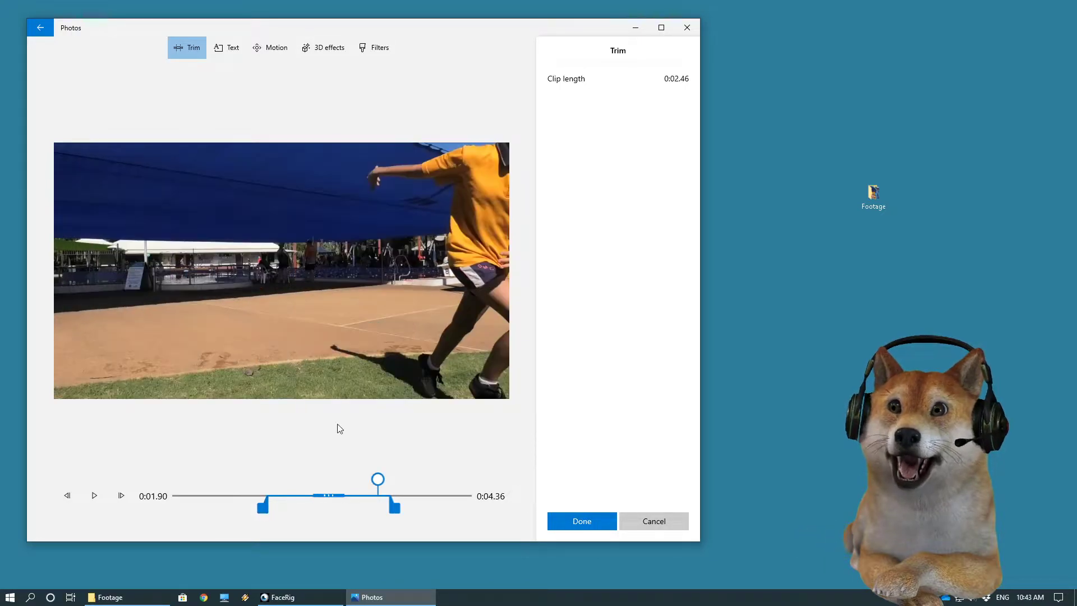
pyautogui.click(581, 520)
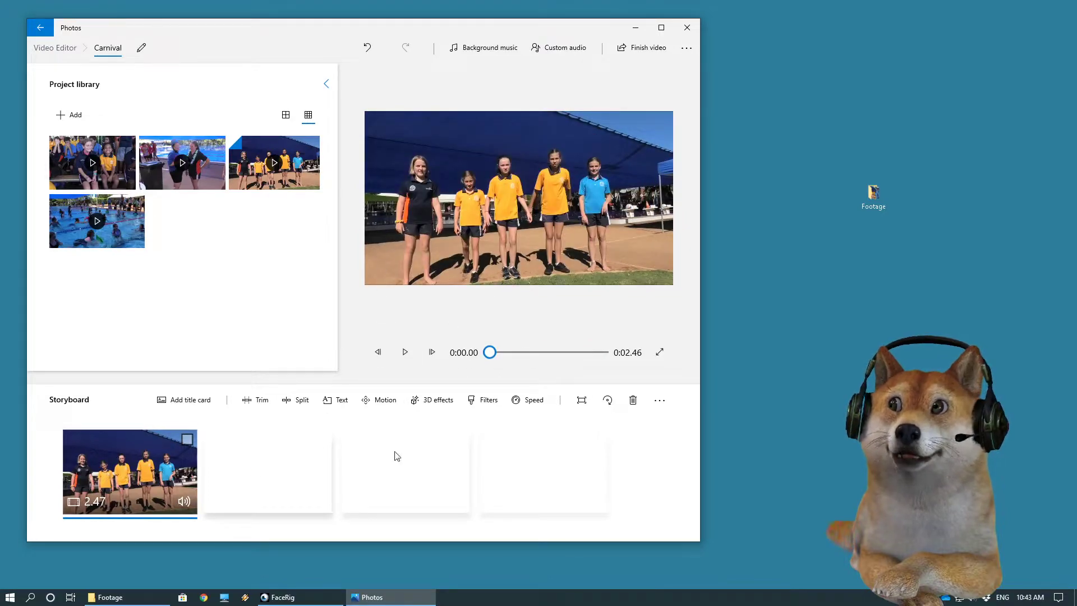
pyautogui.click(405, 352)
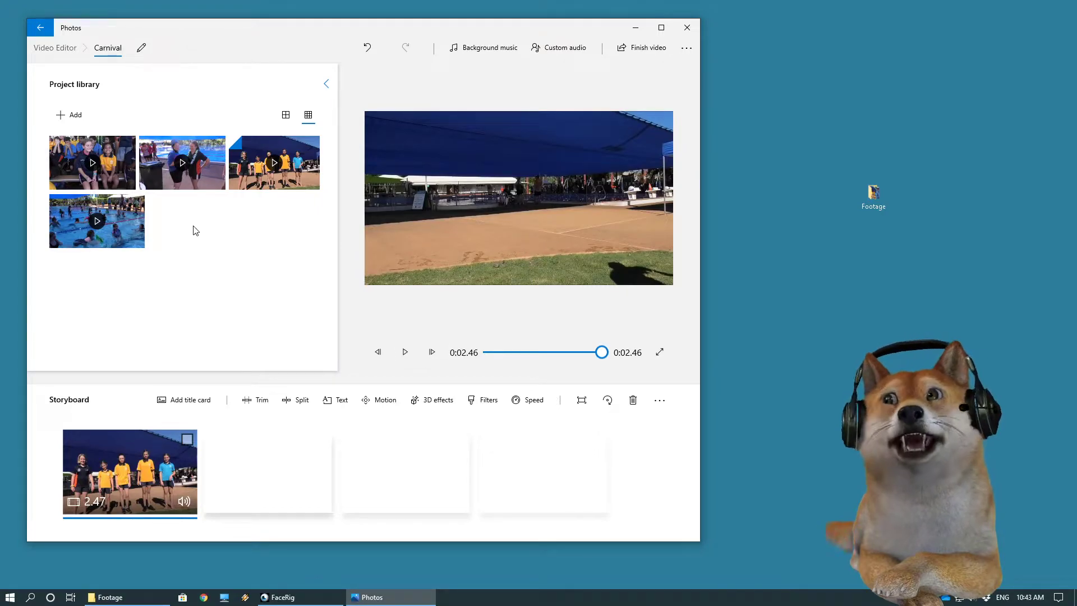
# Add the poolside interview, seated students and swimming pool clips to the storyboard in that order
pyautogui.moveTo(205, 170); pyautogui.dragTo(290, 486)
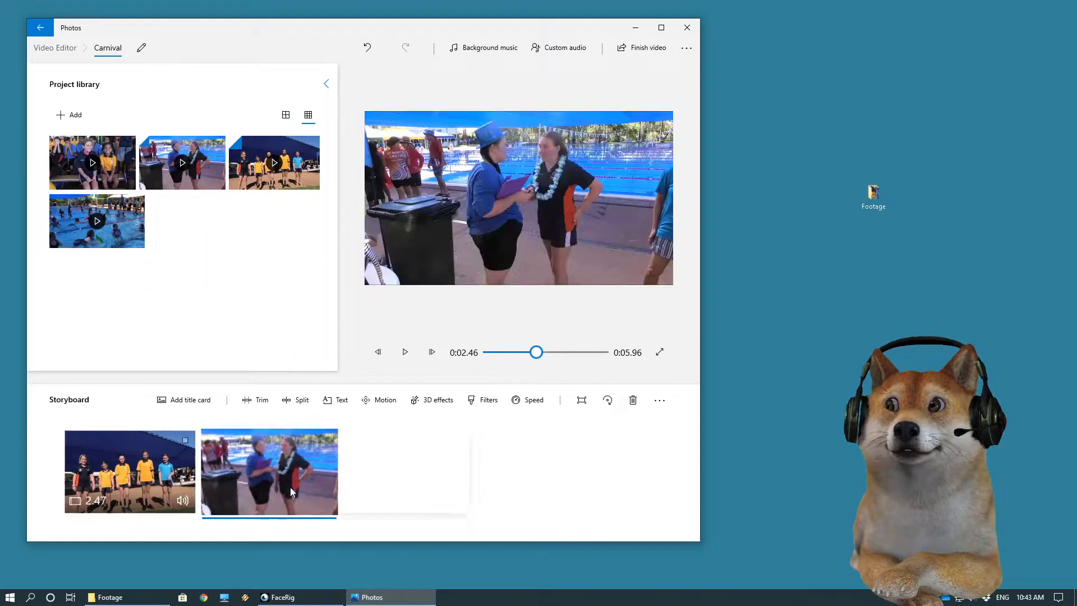
pyautogui.moveTo(126, 179); pyautogui.dragTo(429, 487)
pyautogui.moveTo(76, 222); pyautogui.dragTo(185, 270)
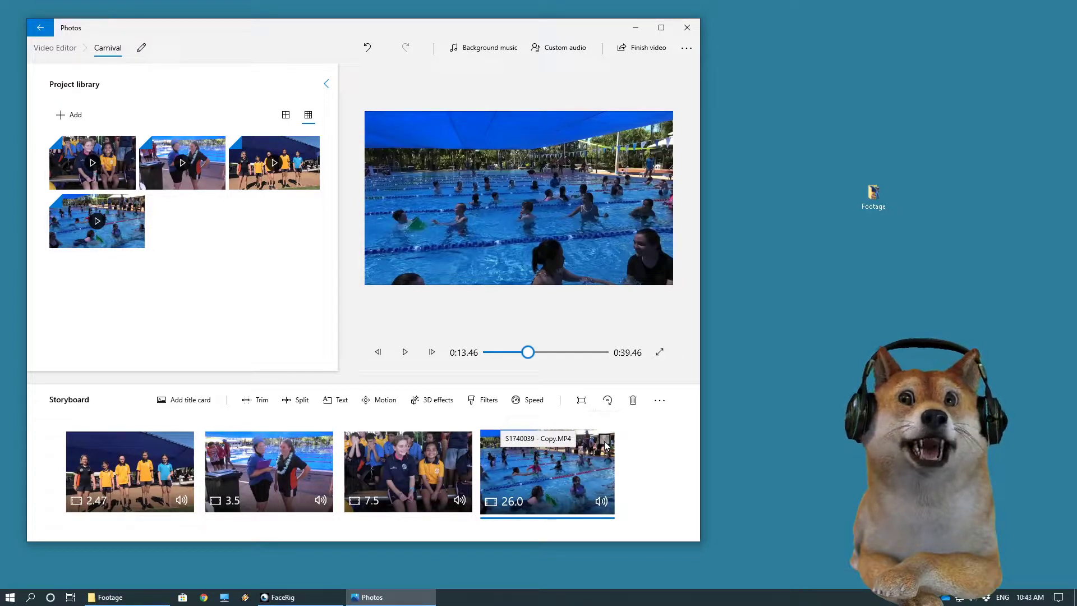
# Try out reordering the storyboard clips, and return the seated students clip to third place after the poolside interview
pyautogui.moveTo(530, 479); pyautogui.dragTo(432, 483)
pyautogui.moveTo(548, 476); pyautogui.dragTo(288, 484)
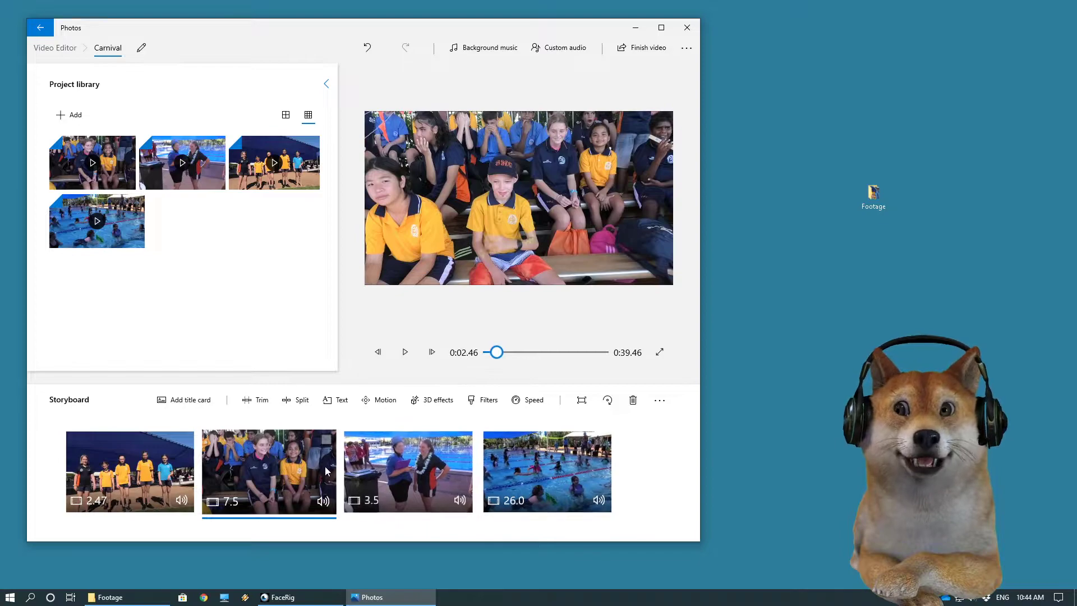
pyautogui.moveTo(251, 482); pyautogui.dragTo(439, 482)
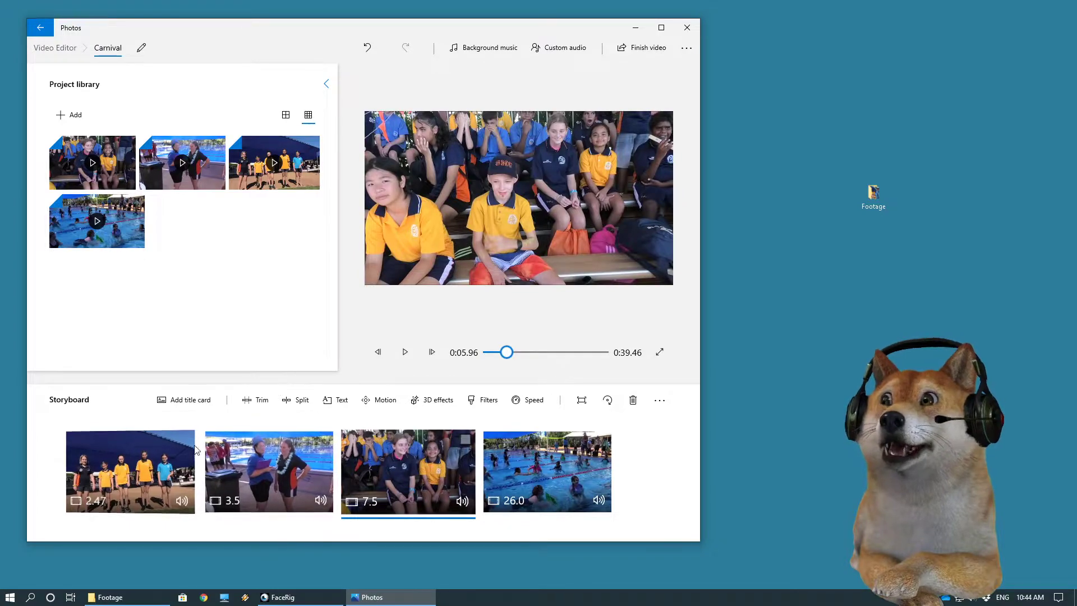
# Insert a title card before the five-student clip at the start of the storyboard
pyautogui.click(129, 482)
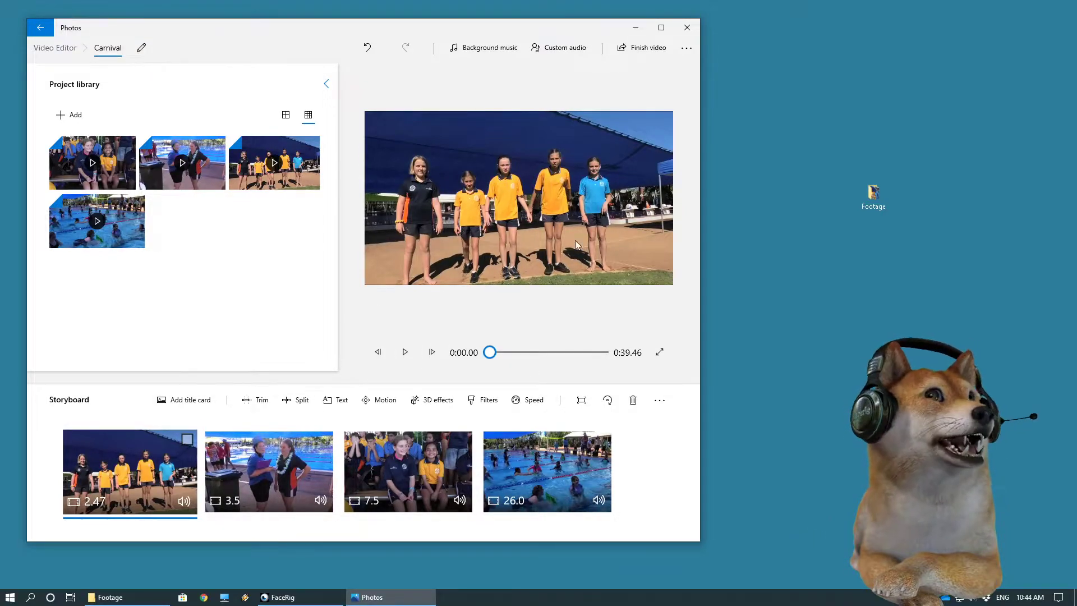
pyautogui.click(183, 408)
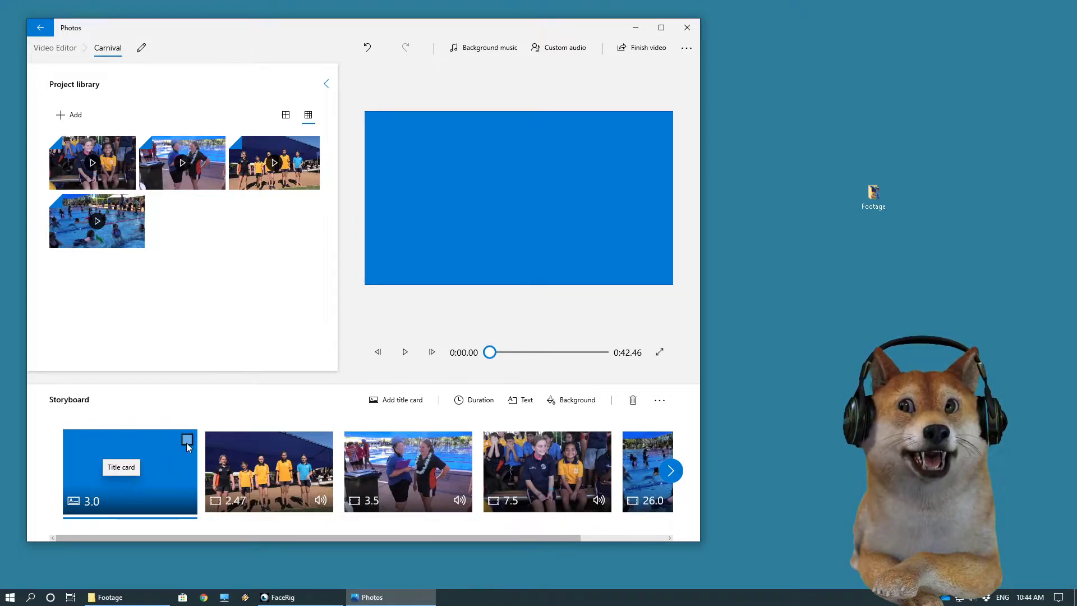
# Add the text "Carnival" to the five-student clip, trying several animated text styles and settling on Adventure
pyautogui.click(288, 463)
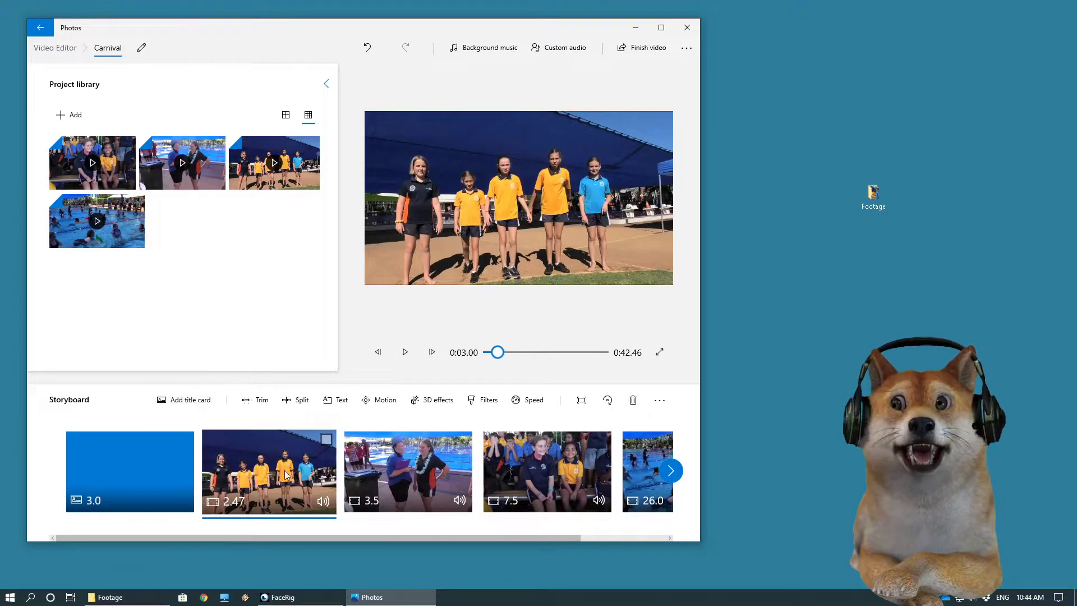
pyautogui.click(334, 399)
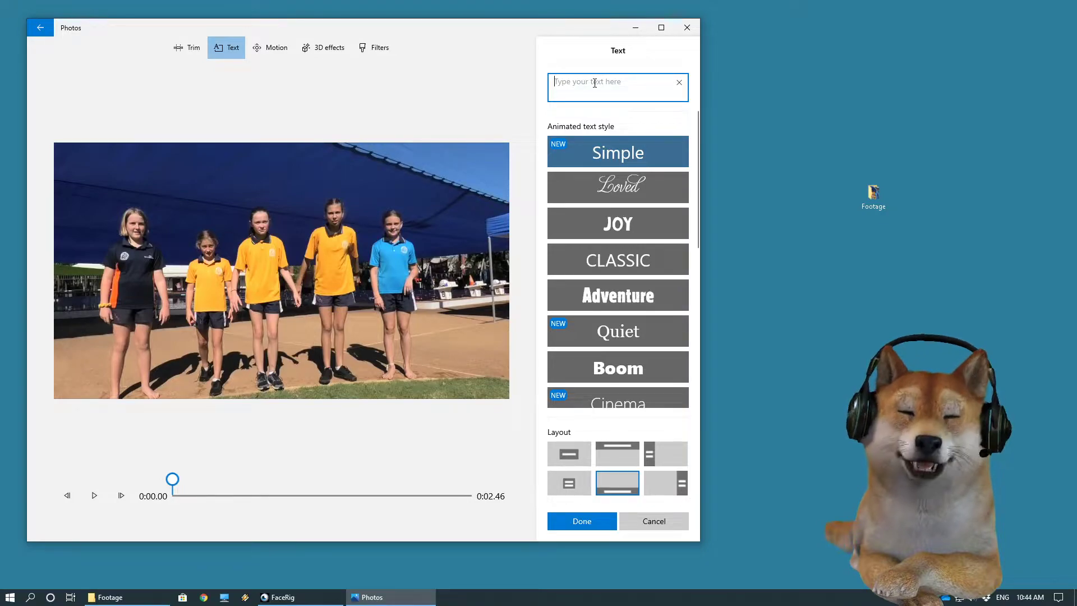
pyautogui.write('Carniva')
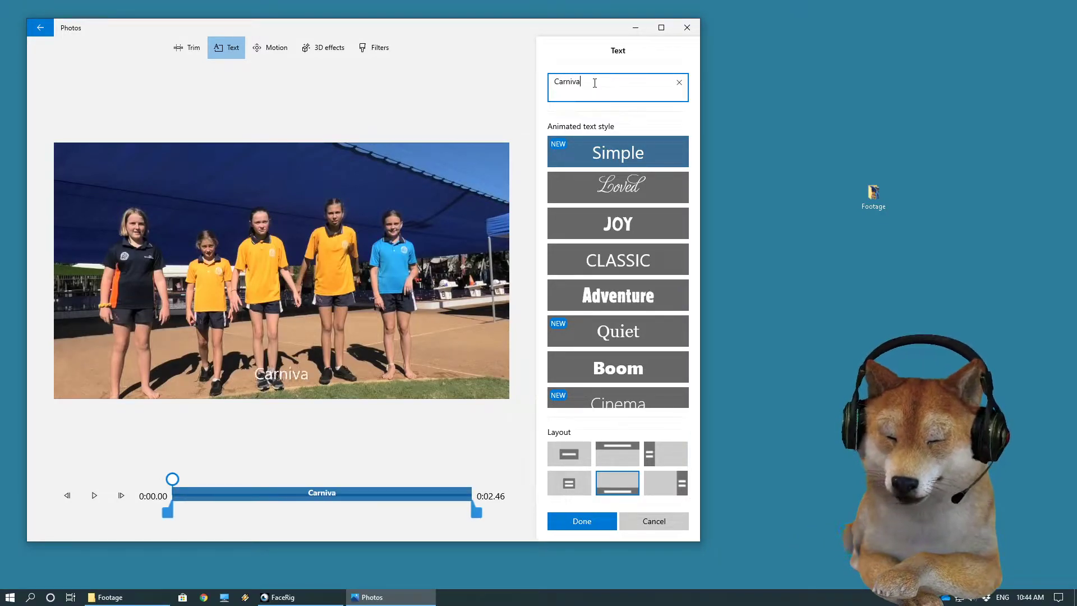
pyautogui.write('l')
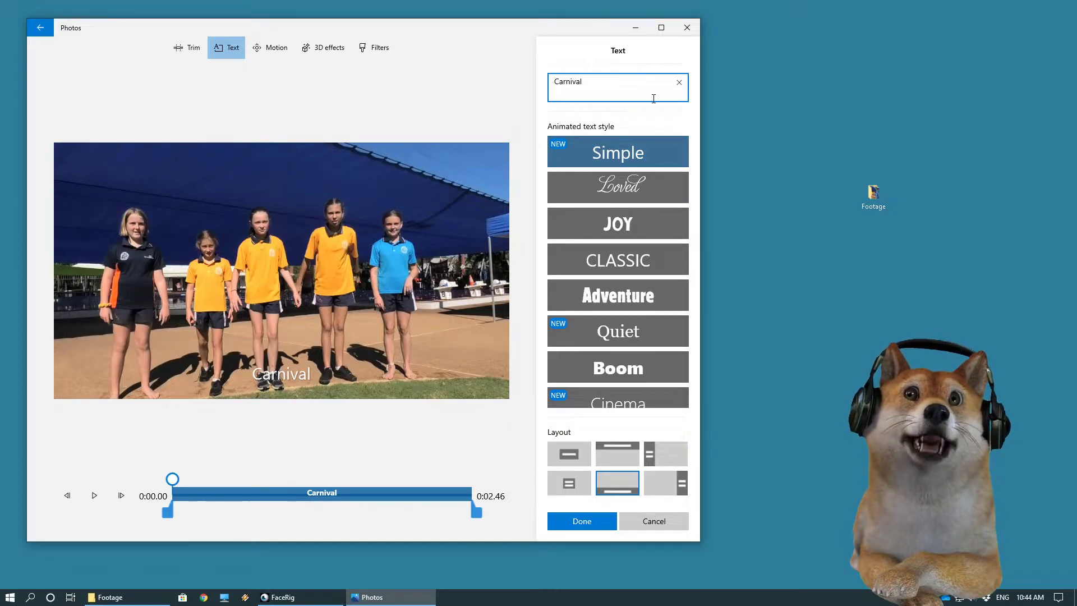
pyautogui.click(619, 188)
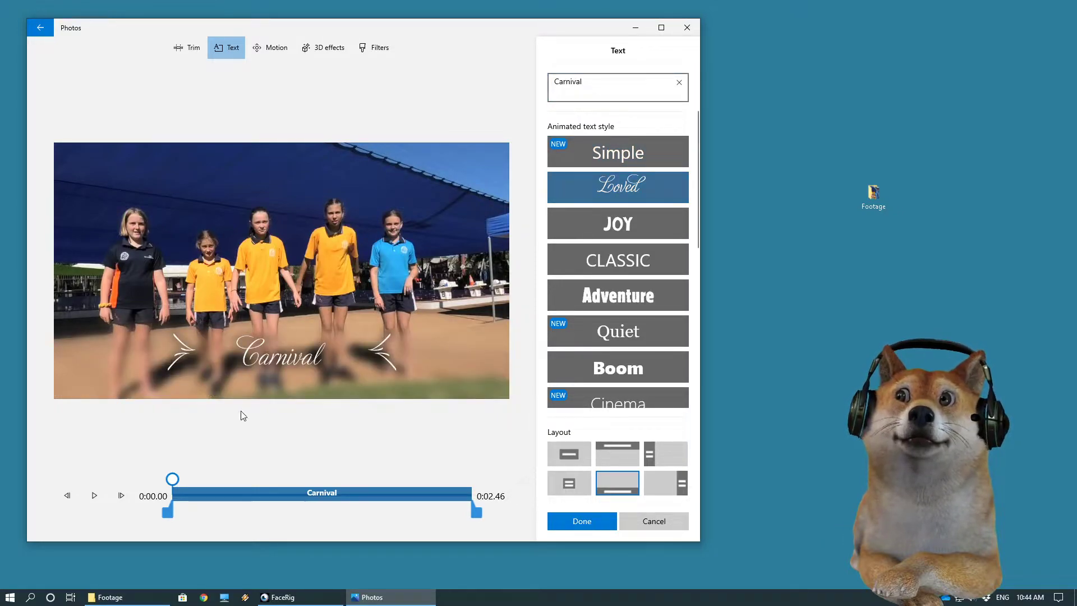
pyautogui.click(645, 227)
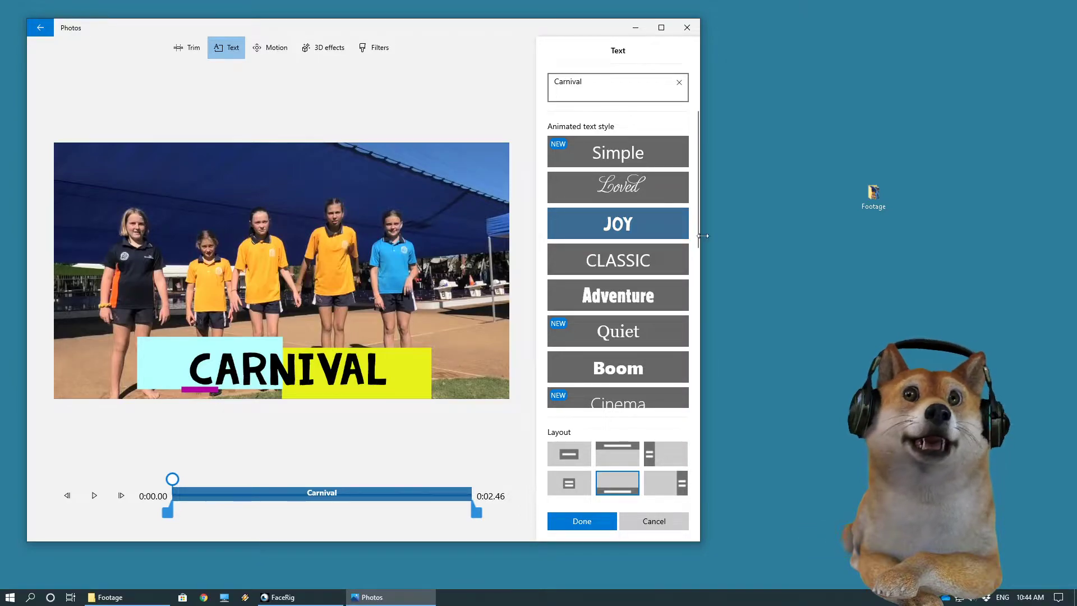
pyautogui.click(615, 260)
pyautogui.click(625, 296)
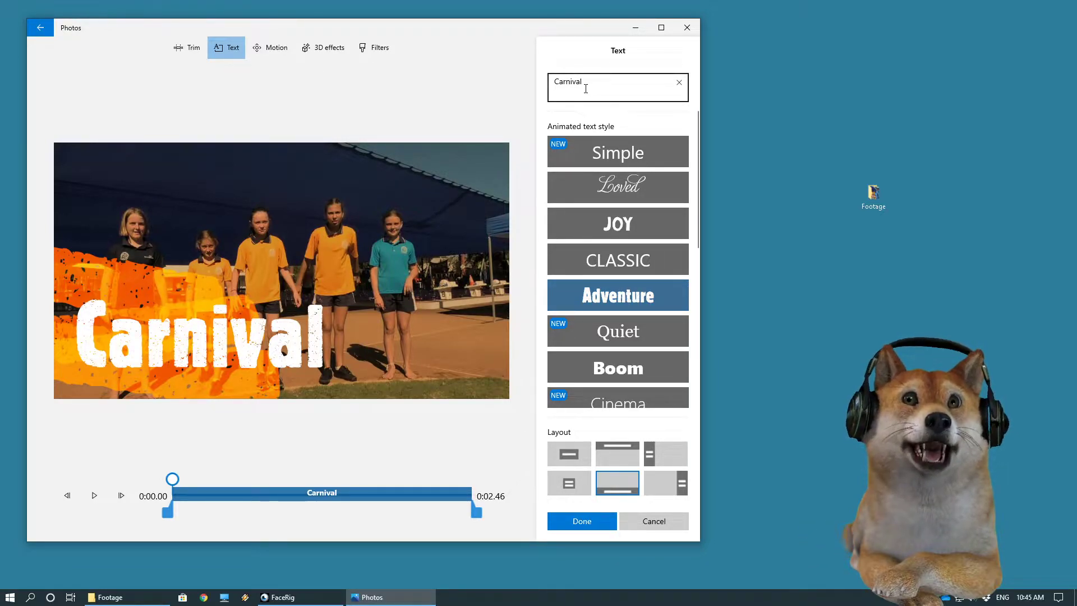
# Try the Top, Title 1, left and Right layouts for the Carnival text, then apply it with the bottom layout
pyautogui.click(621, 459)
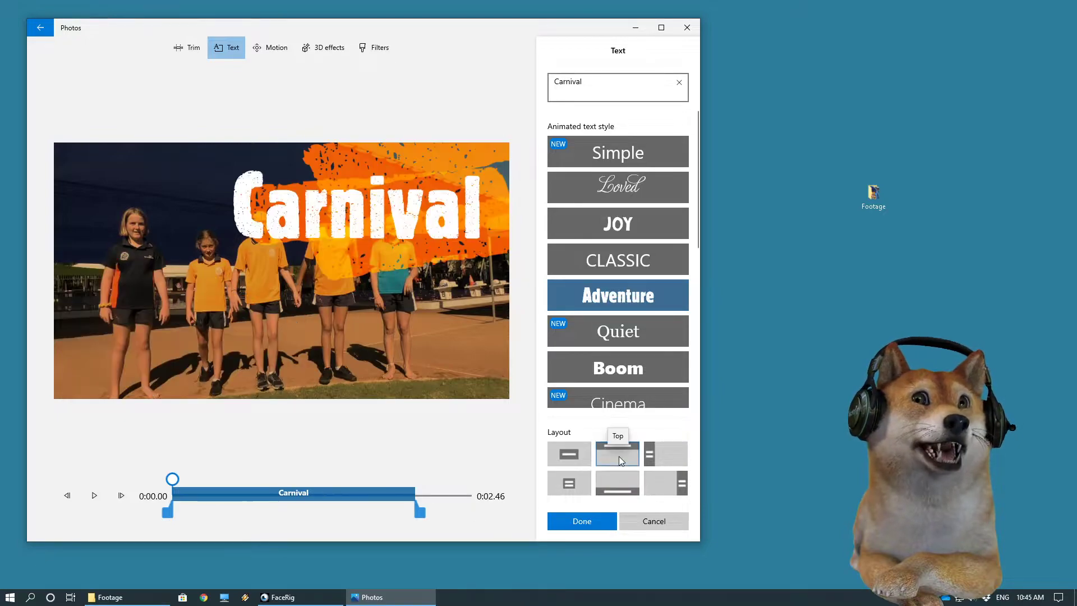
pyautogui.click(582, 459)
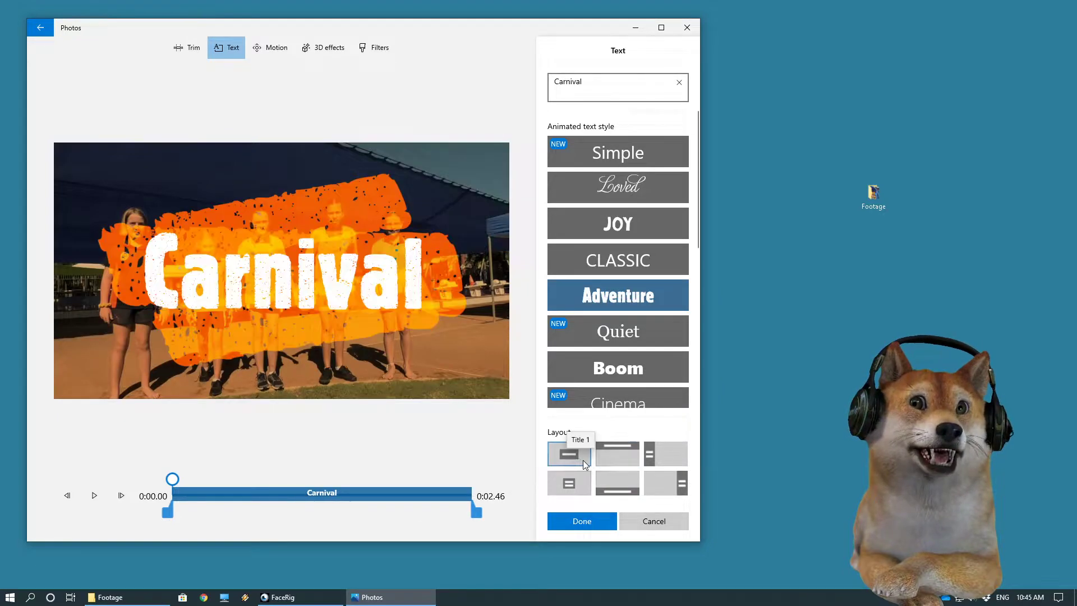
pyautogui.click(676, 459)
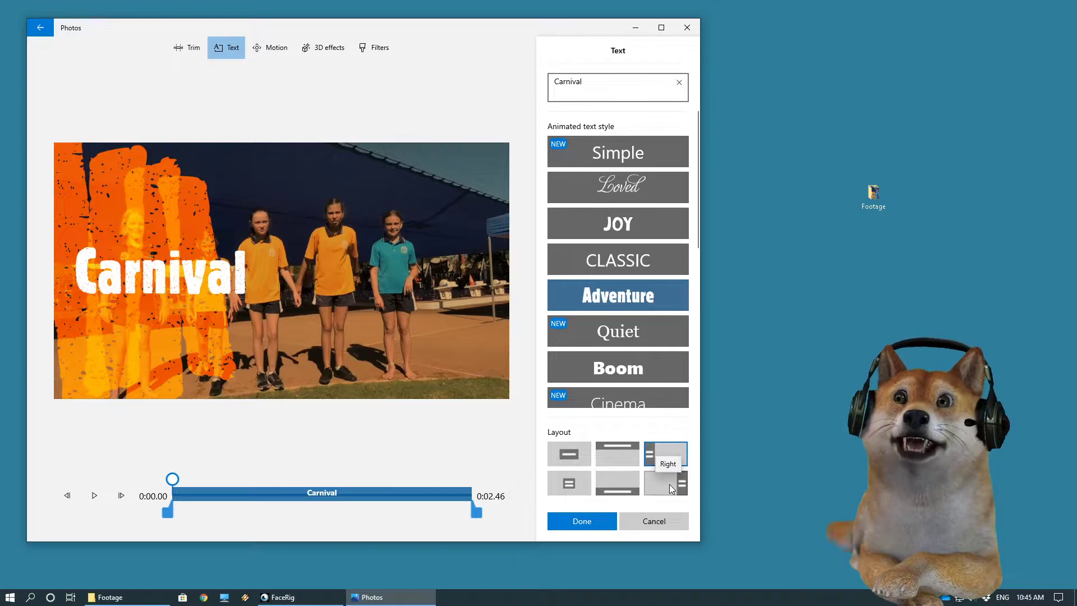
pyautogui.click(669, 483)
pyautogui.click(614, 480)
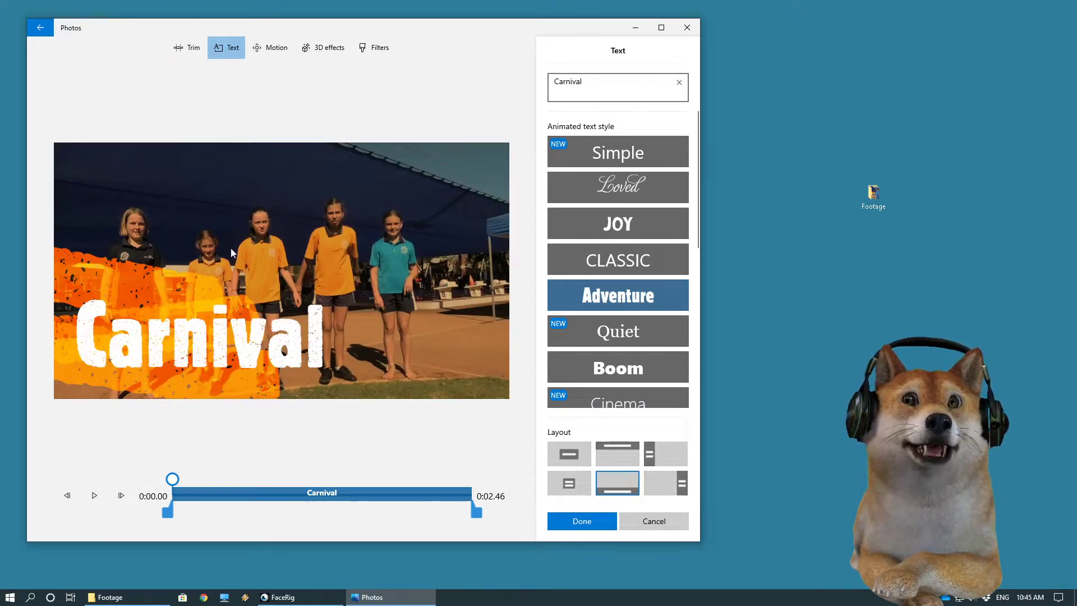
pyautogui.click(589, 523)
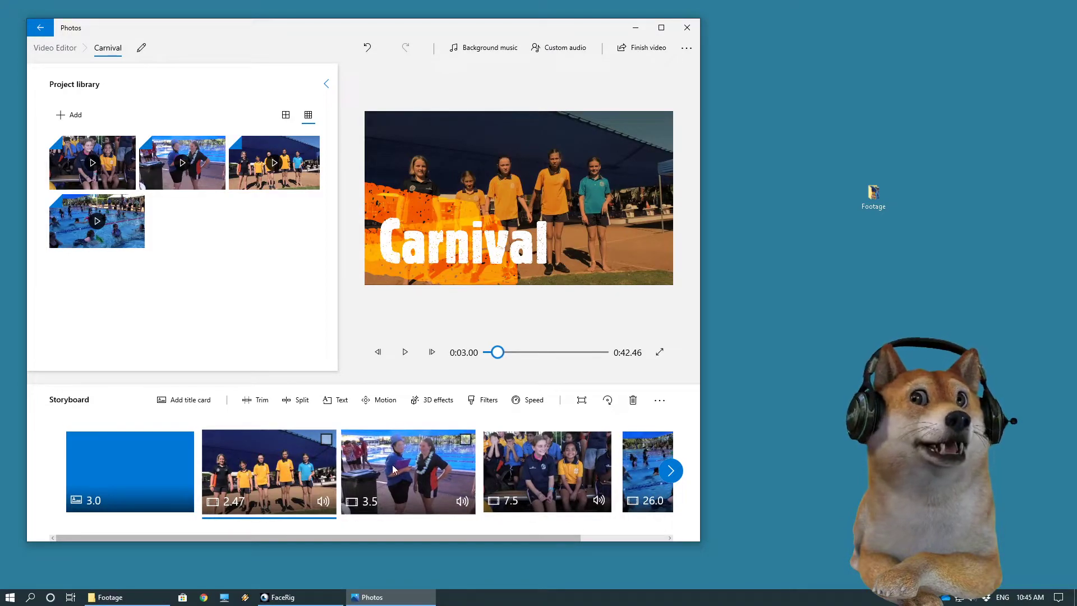
# Trim the poolside interview clip to run from about 0:00.86 to 0:03.13
pyautogui.click(416, 471)
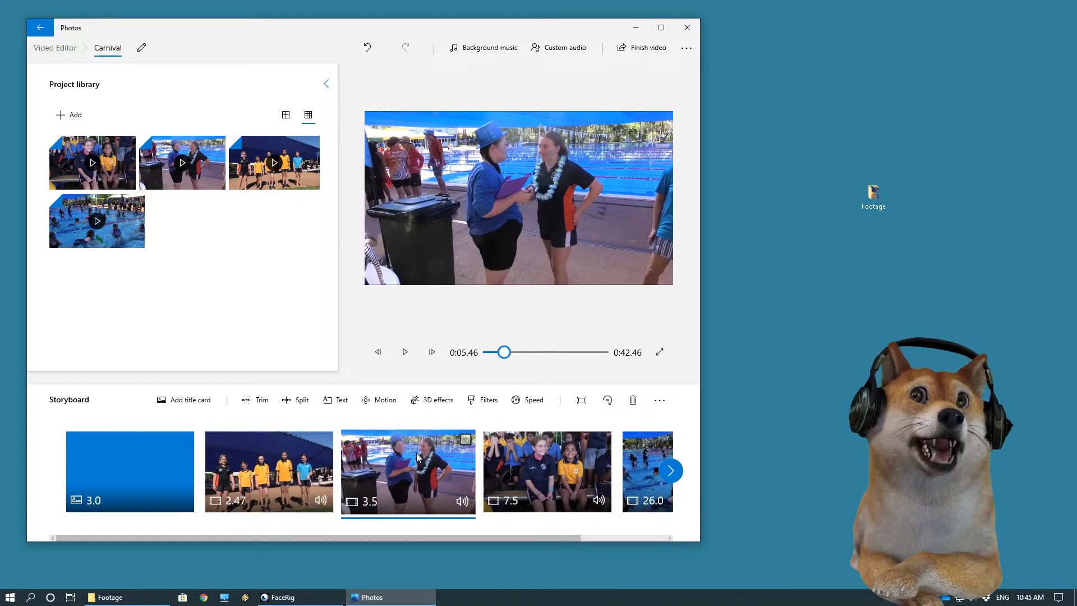
pyautogui.click(256, 400)
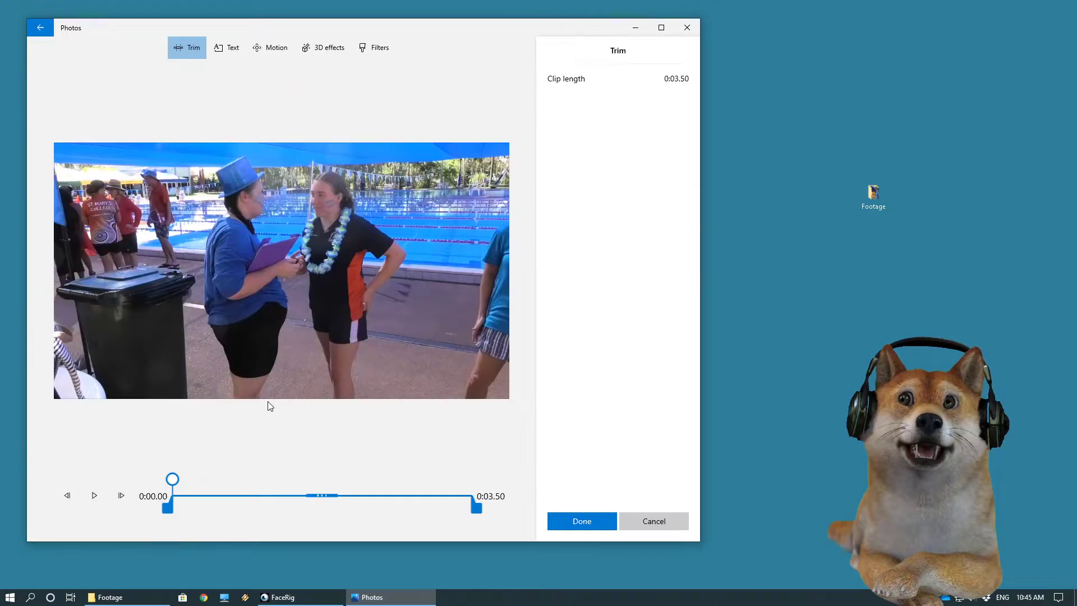
pyautogui.moveTo(167, 507); pyautogui.dragTo(236, 507)
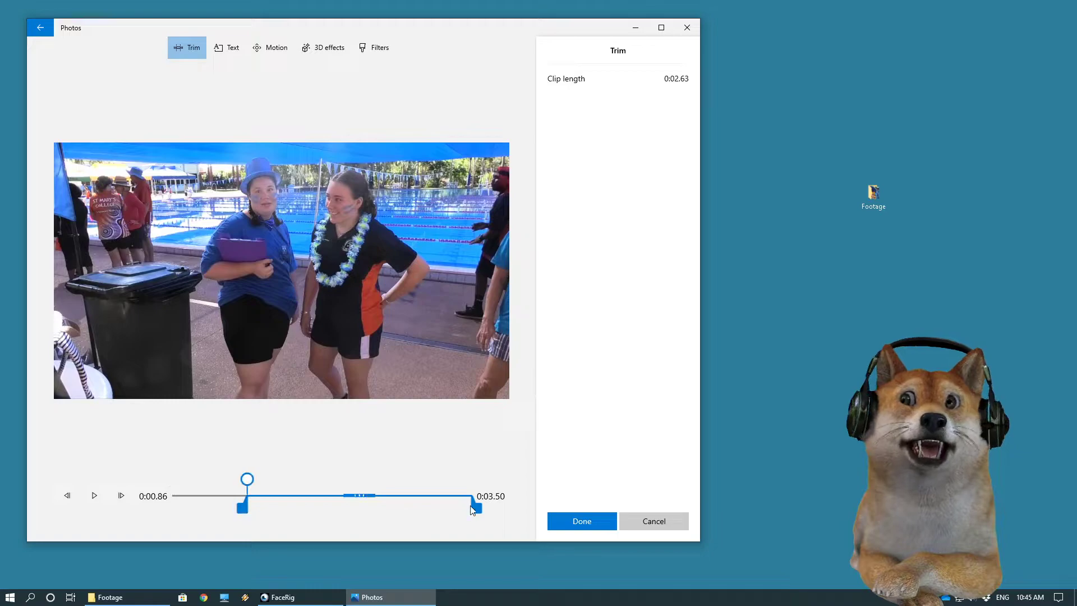
pyautogui.moveTo(476, 508); pyautogui.dragTo(444, 506)
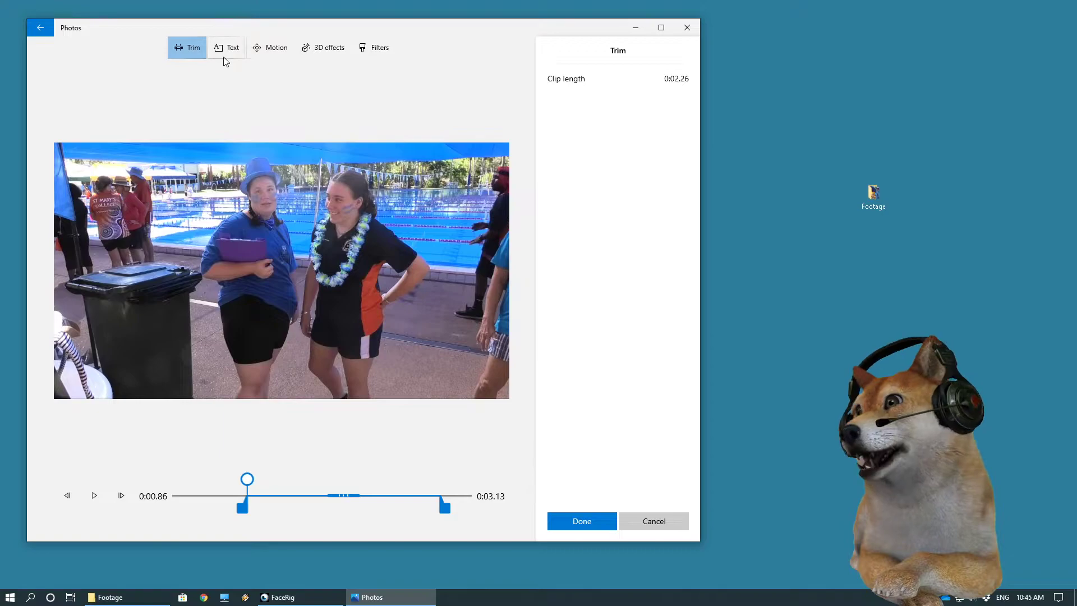
# Add the Balloons 3D effect to the poolside interview clip, enlarging and positioning it over the two people
pyautogui.click(321, 56)
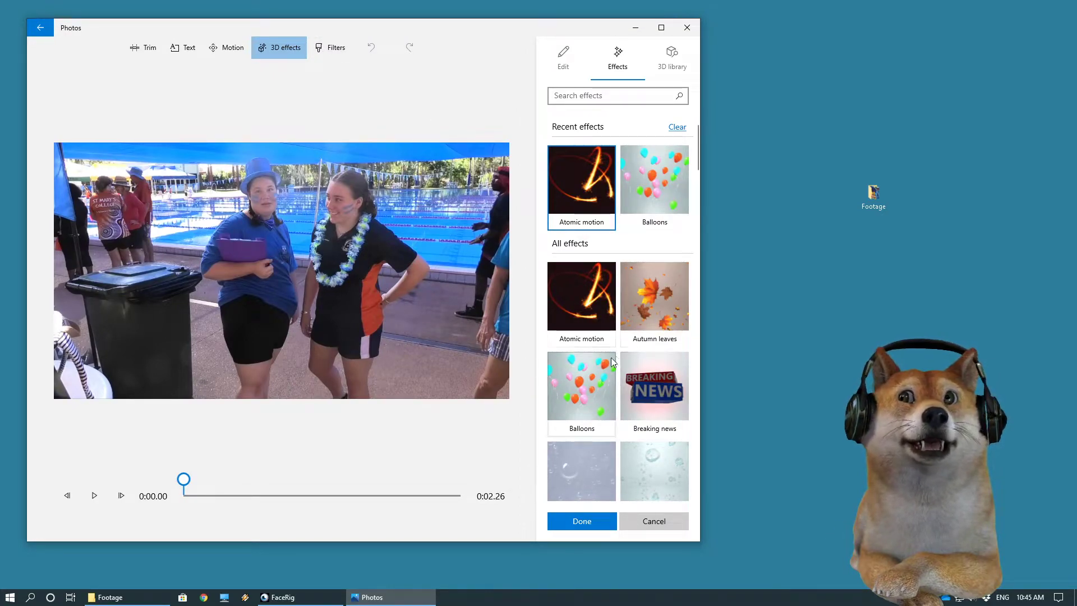
pyautogui.click(654, 194)
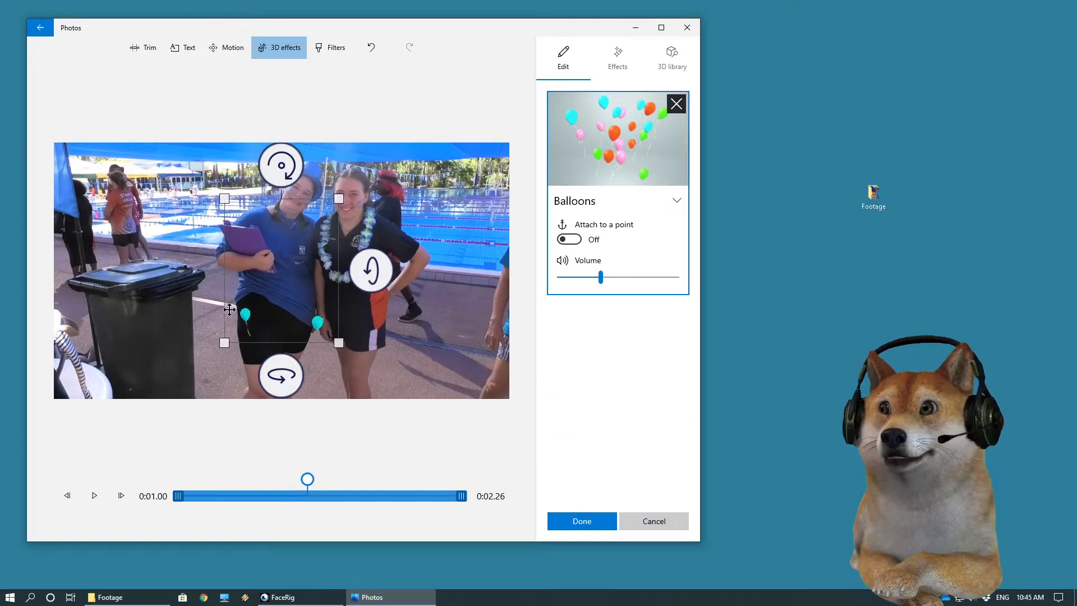
pyautogui.moveTo(287, 265); pyautogui.dragTo(310, 257)
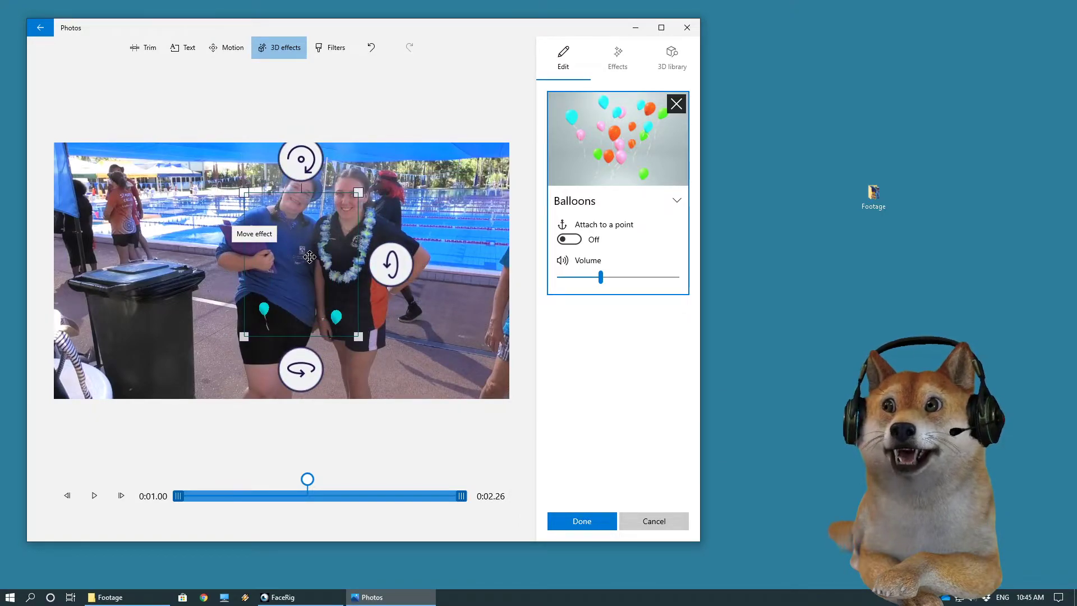
pyautogui.moveTo(358, 337); pyautogui.dragTo(426, 370)
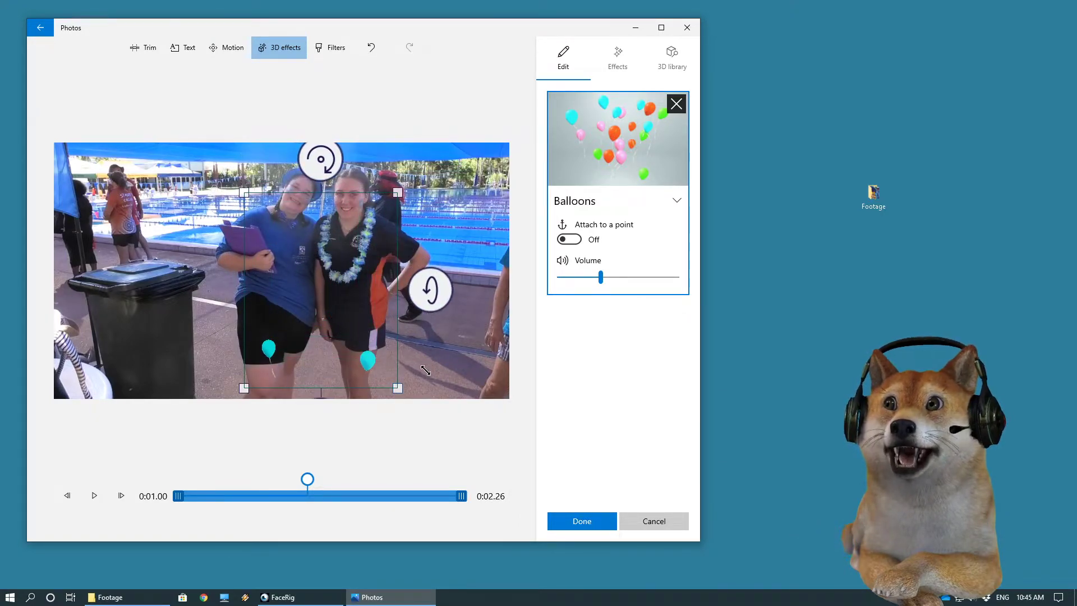
pyautogui.moveTo(243, 193); pyautogui.dragTo(217, 148)
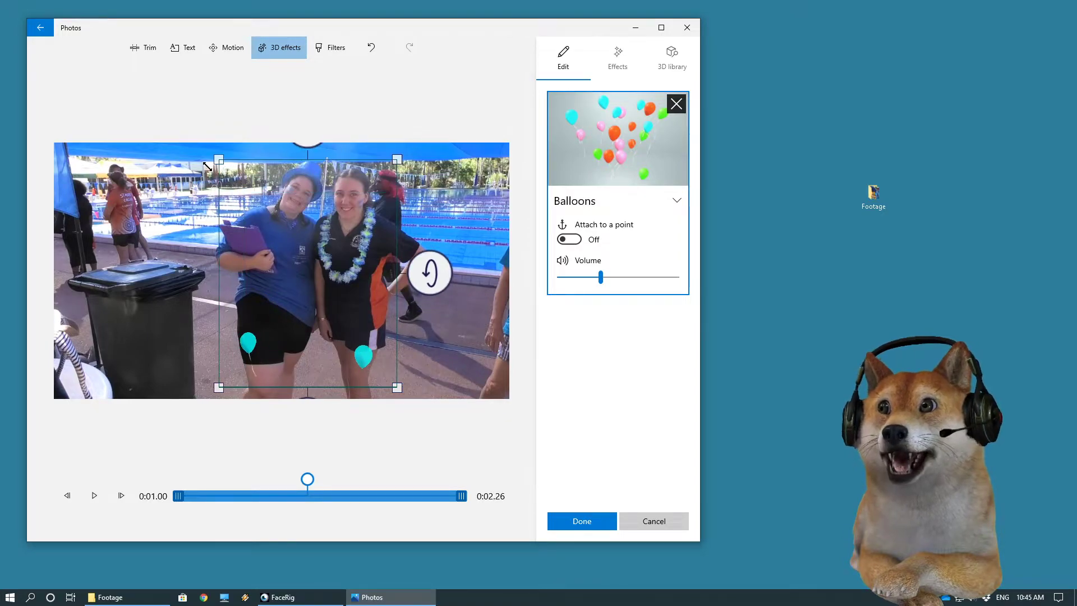
pyautogui.moveTo(323, 269)
pyautogui.mouseDown()
pyautogui.moveTo(320, 247)
pyautogui.moveTo(319, 264)
pyautogui.mouseUp()
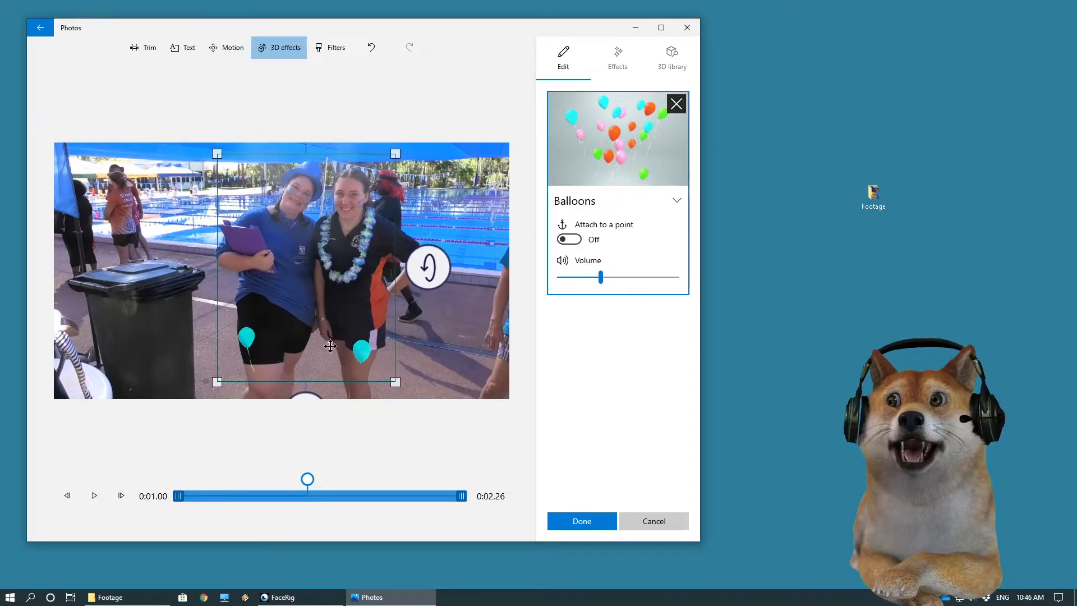
# Attach the Balloons effect to a point on the purple folder and apply the effect to the clip
pyautogui.click(569, 240)
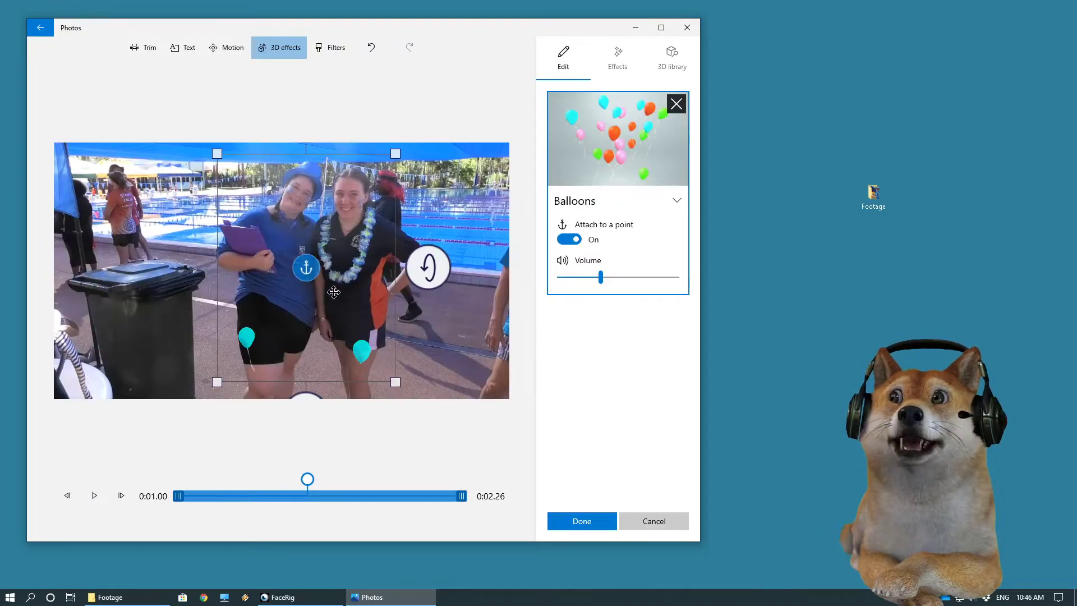
pyautogui.moveTo(296, 270); pyautogui.dragTo(242, 237)
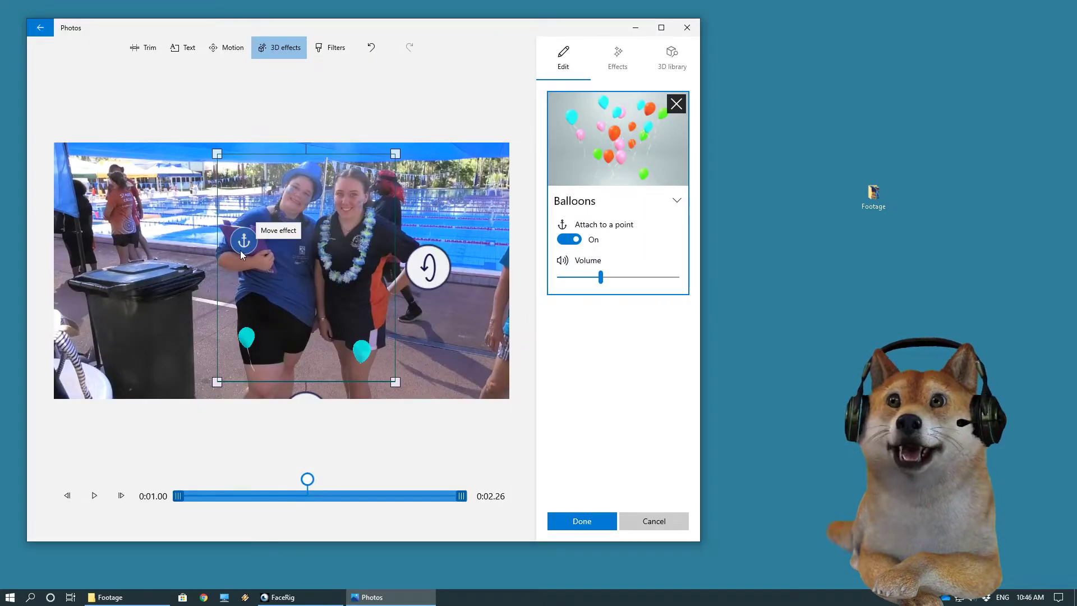
pyautogui.click(586, 521)
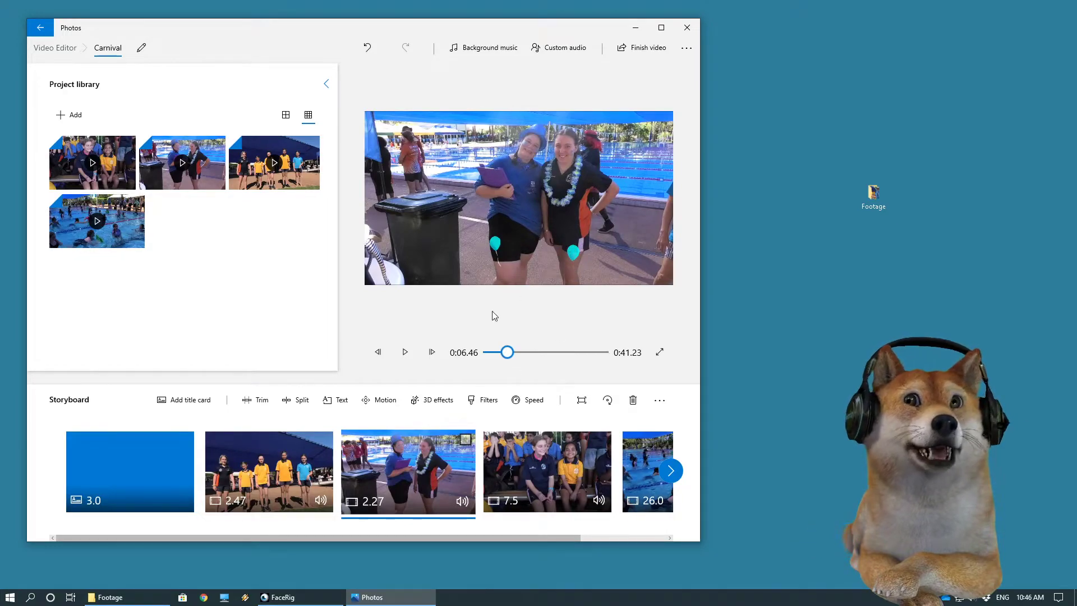
# Play back the poolside interview clip to check the balloons, replaying it from its start
pyautogui.click(411, 357)
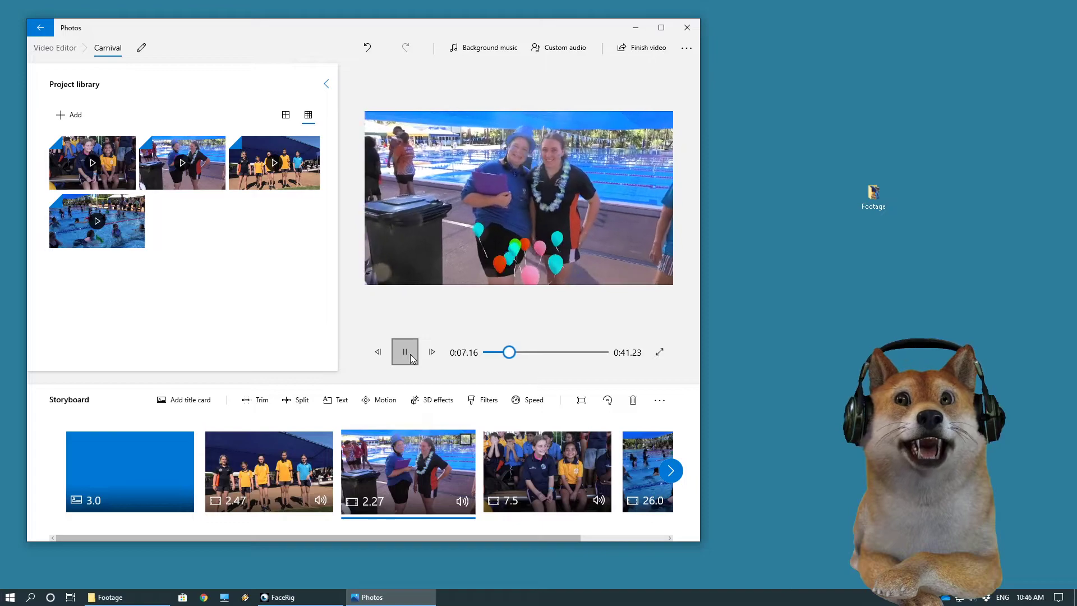
pyautogui.click(407, 354)
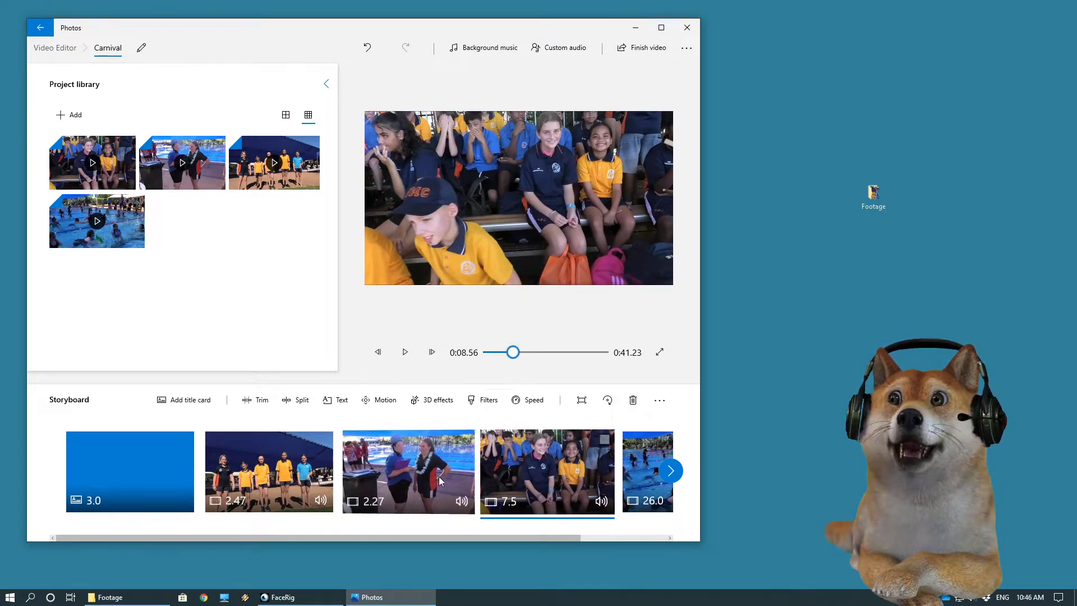
pyautogui.click(407, 476)
pyautogui.click(404, 351)
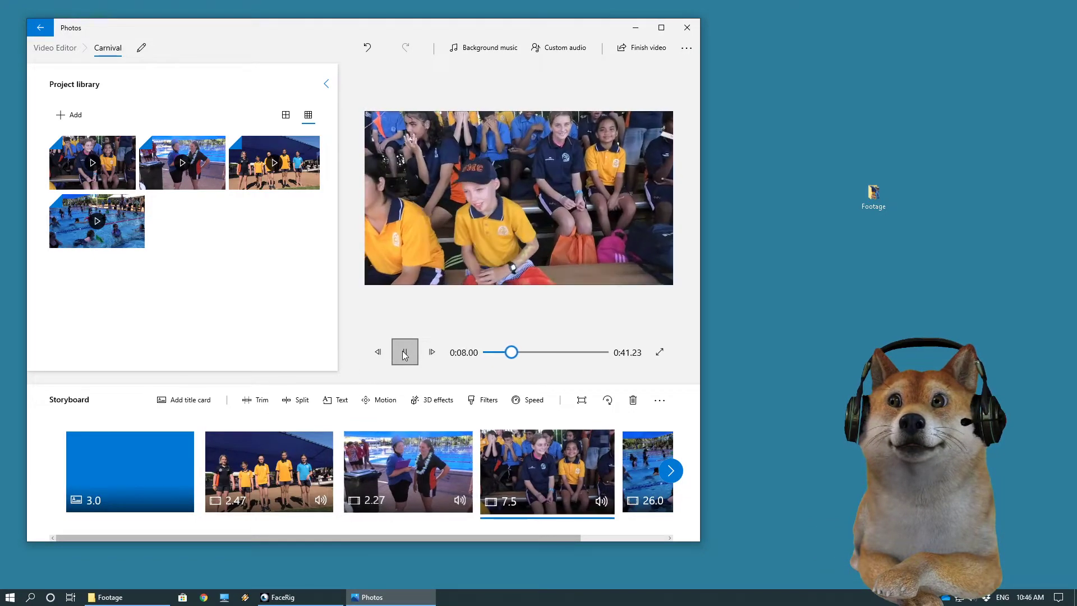
pyautogui.click(404, 353)
pyautogui.click(431, 482)
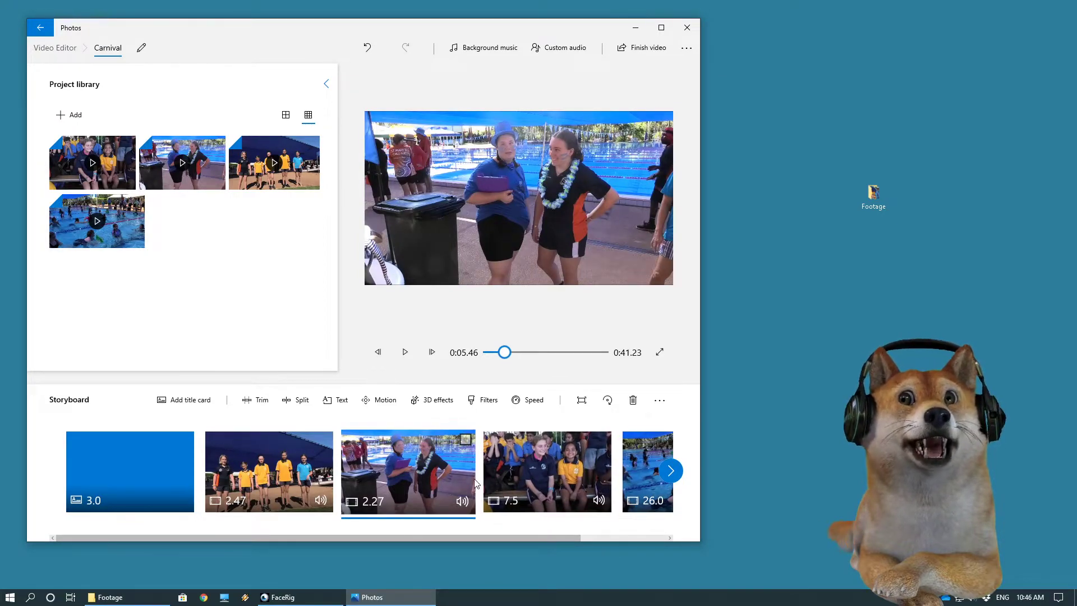
# Apply the Zoom in centre motion to the seated students clip
pyautogui.click(541, 467)
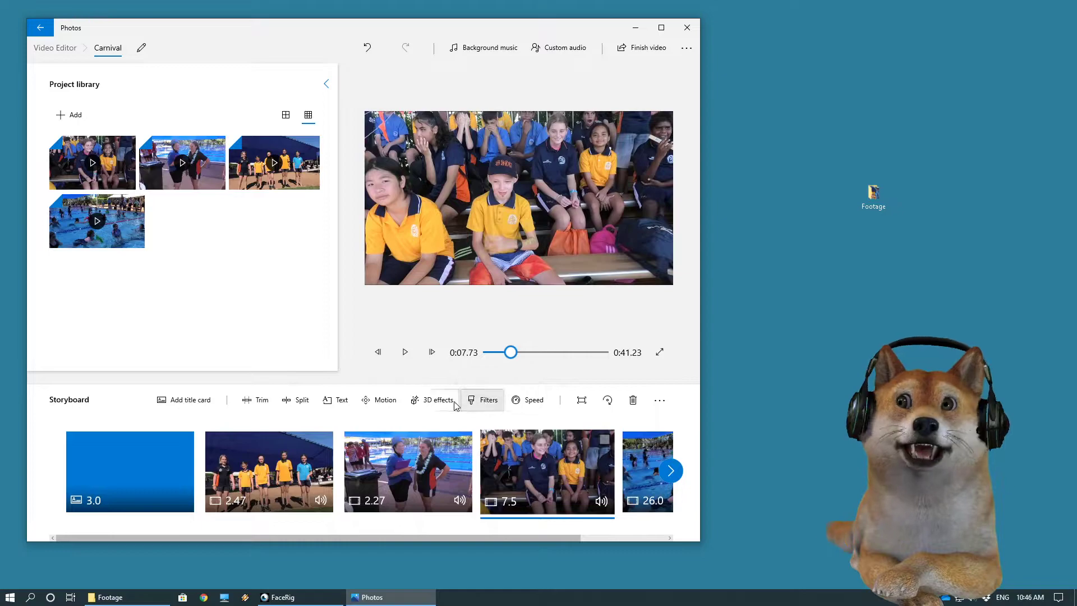
pyautogui.click(386, 415)
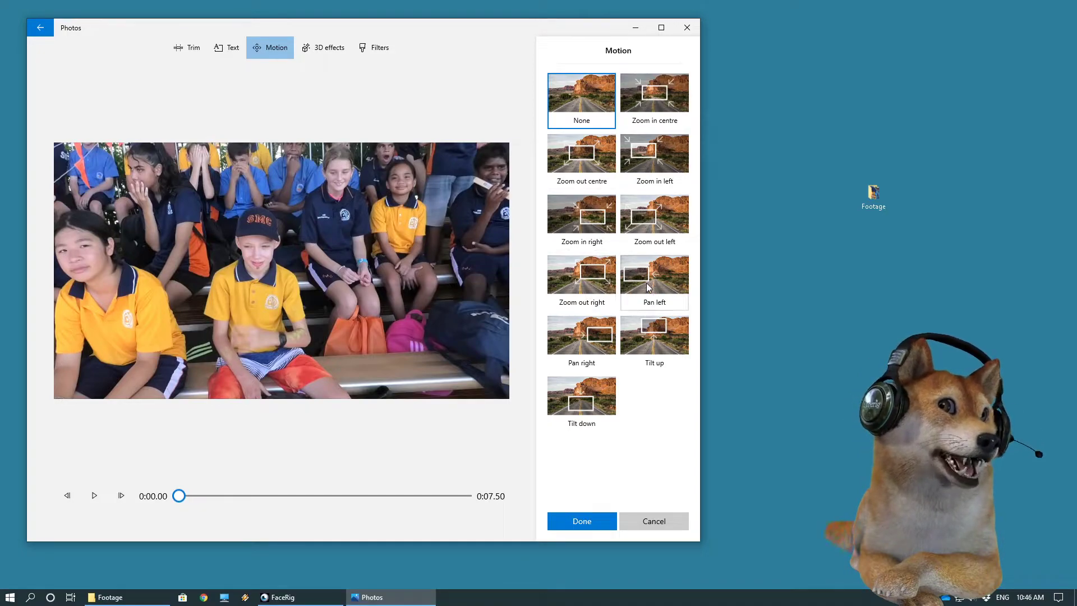
pyautogui.click(655, 103)
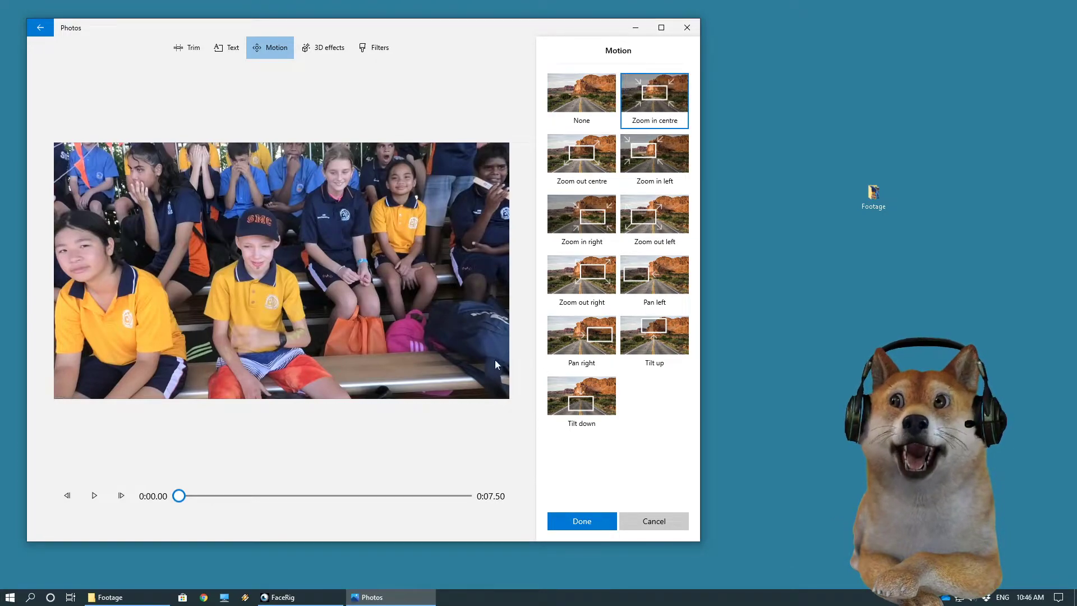
pyautogui.click(582, 521)
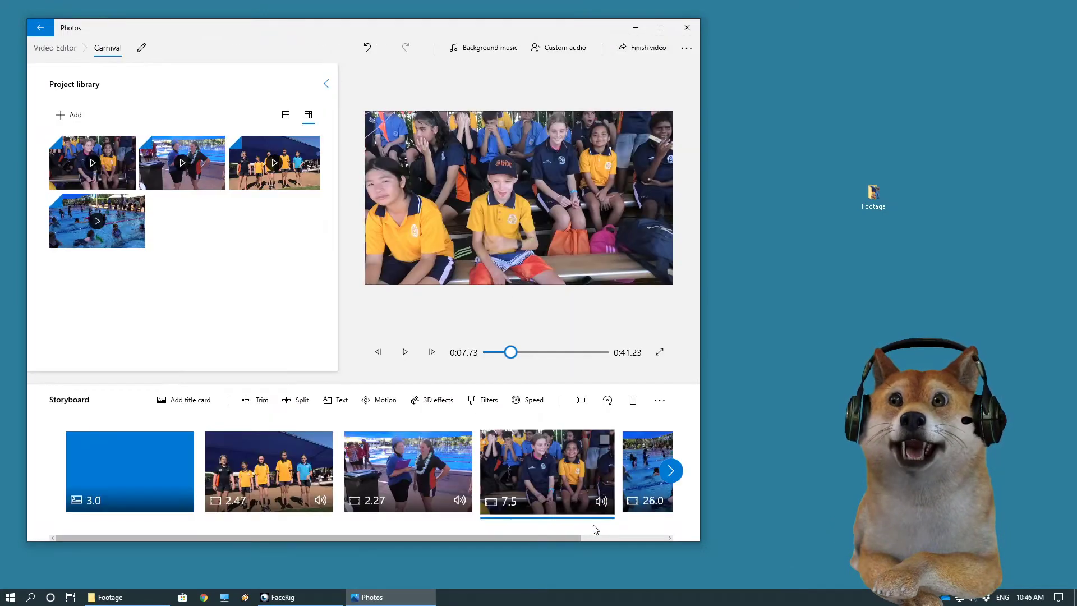
# Play back the seated students clip to check its motion, and return the playhead to the title card at about 0:01.63
pyautogui.click(404, 352)
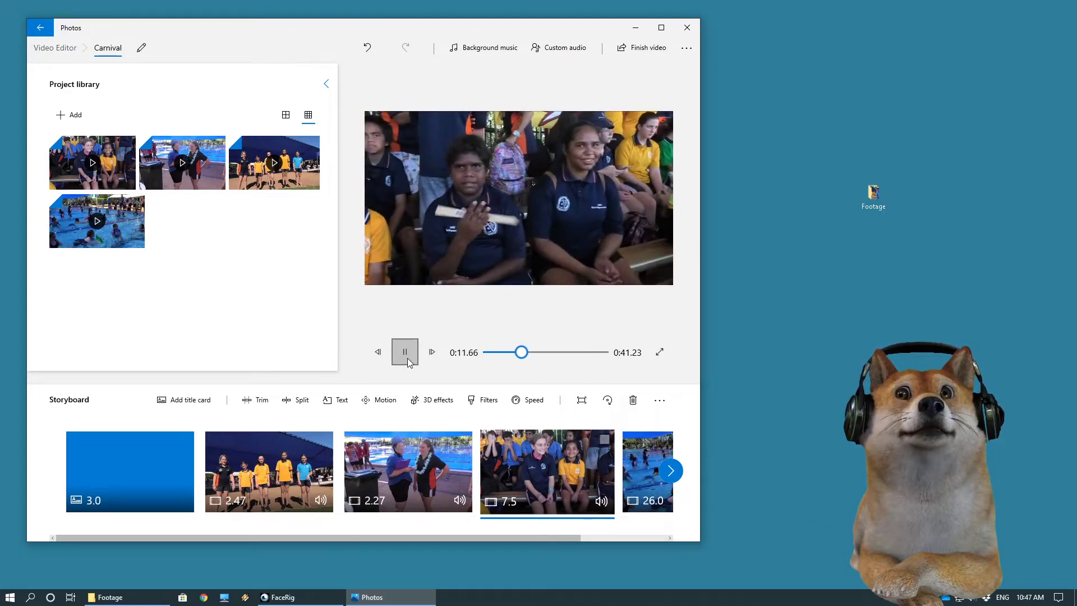
pyautogui.click(407, 358)
pyautogui.moveTo(523, 355); pyautogui.dragTo(497, 363)
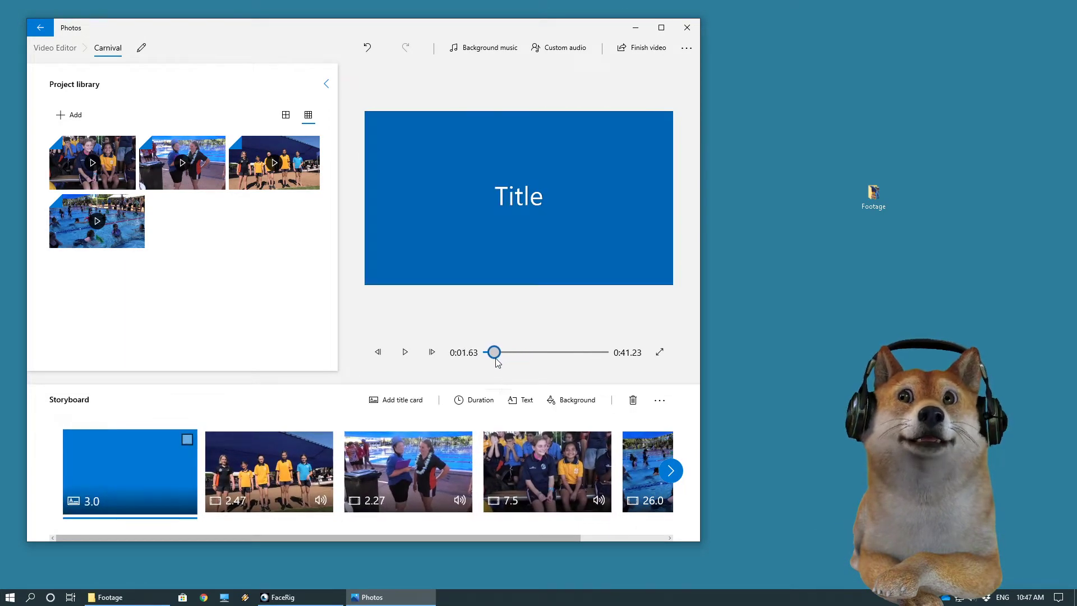
# Remove the title card from the start of the storyboard
pyautogui.rightClick(153, 489)
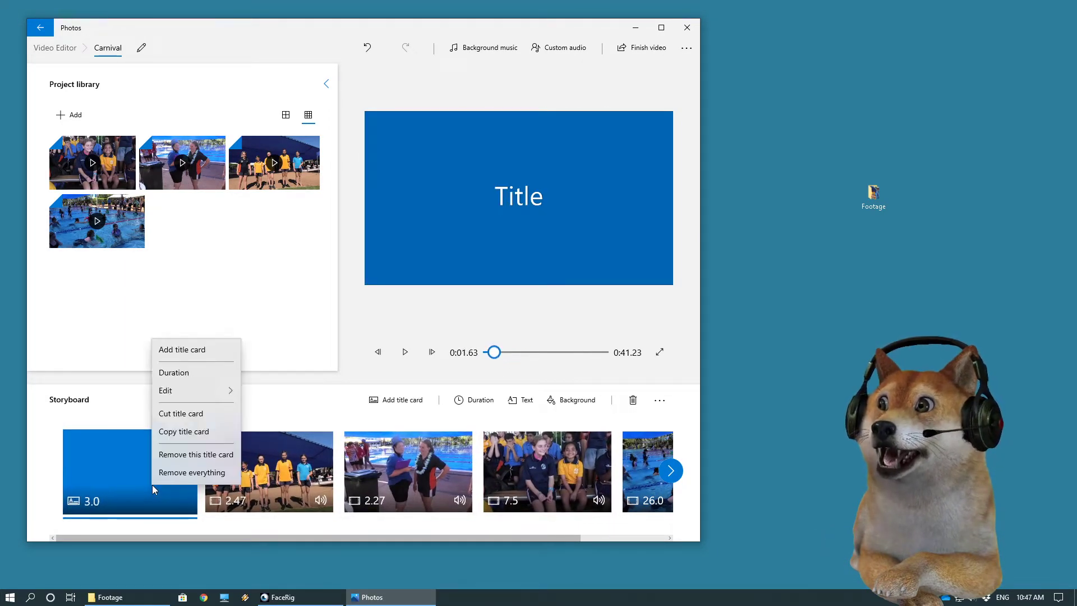
pyautogui.click(179, 460)
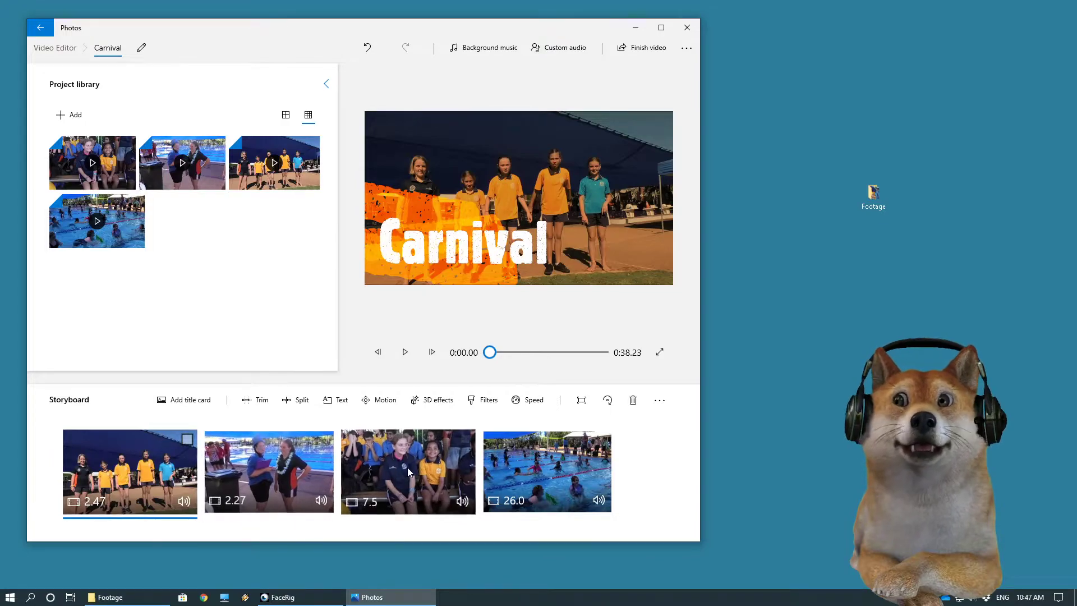
pyautogui.rightClick(161, 478)
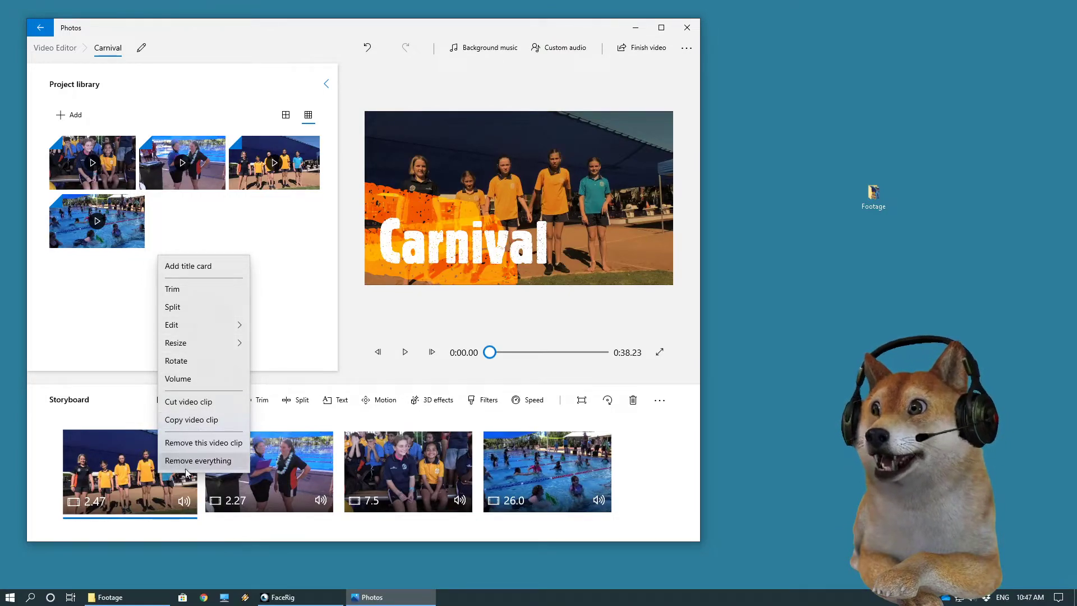
pyautogui.click(111, 410)
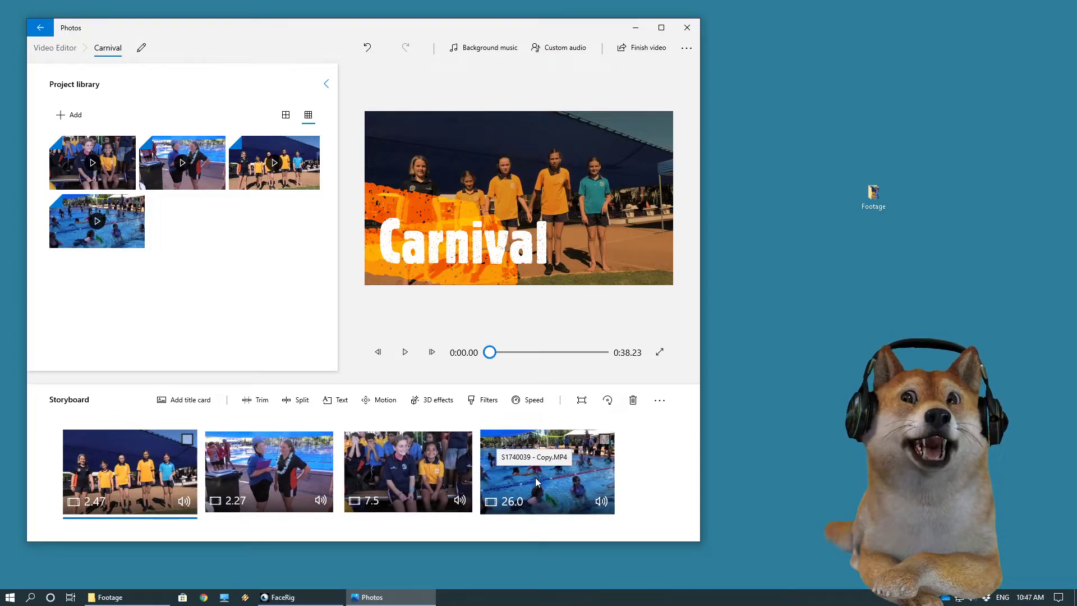
# Preview part of the swimming pool clip and set its playback speed to 2x
pyautogui.click(591, 459)
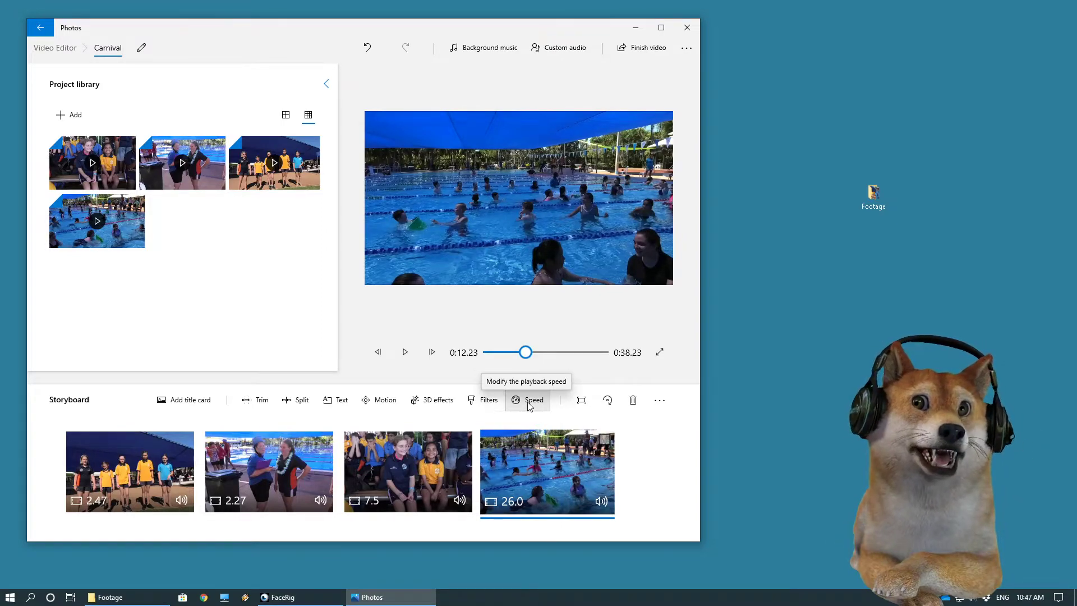
pyautogui.click(409, 358)
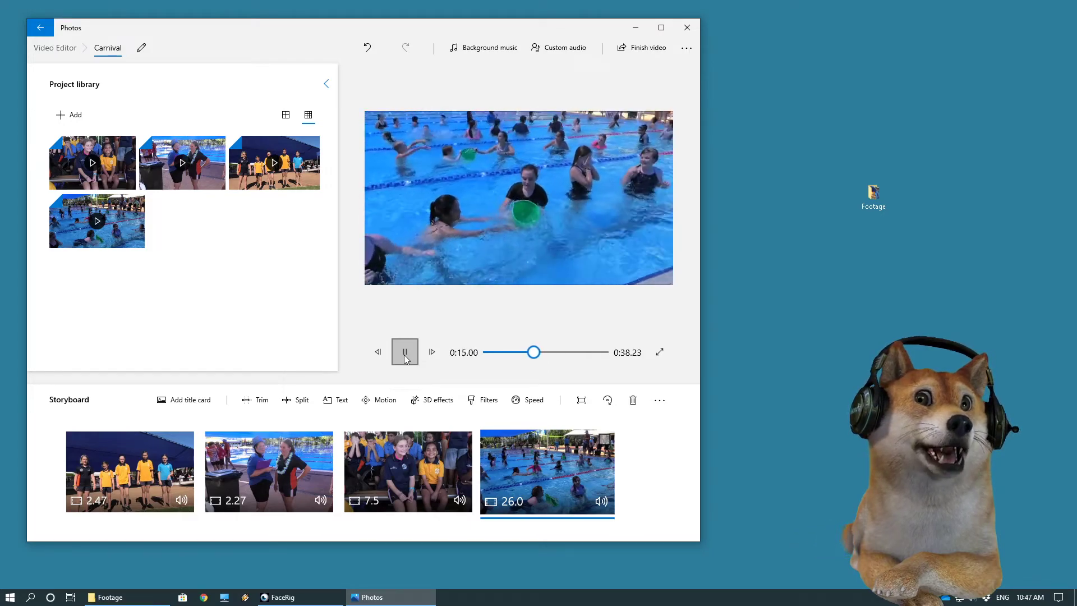
pyautogui.click(406, 359)
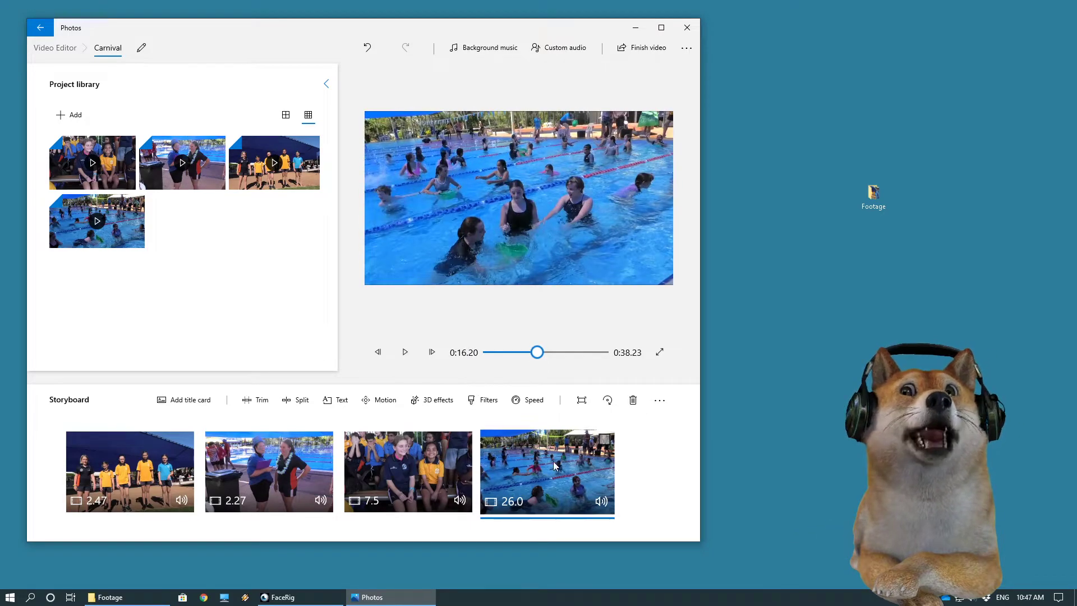
pyautogui.click(527, 407)
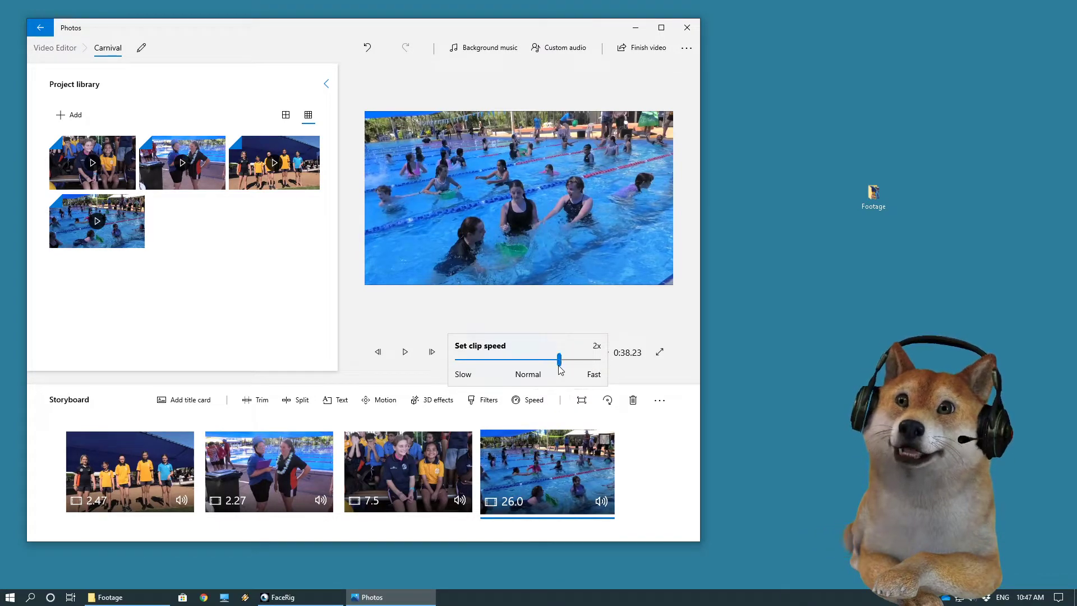
pyautogui.click(546, 319)
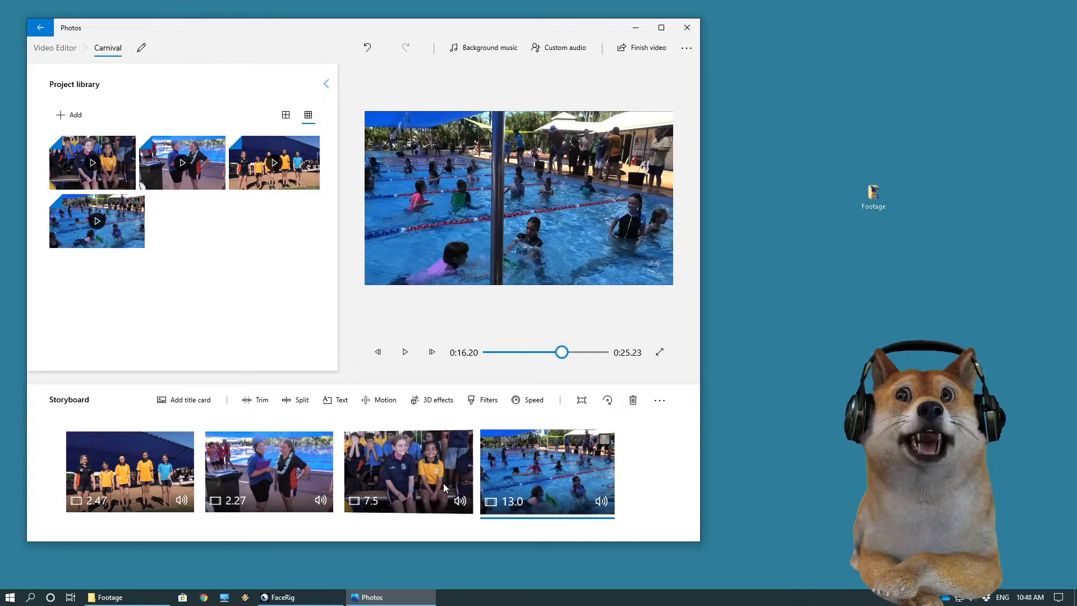
# Play back the sped-up pool clip, and replay the whole video from the first clip into the pool footage
pyautogui.click(412, 355)
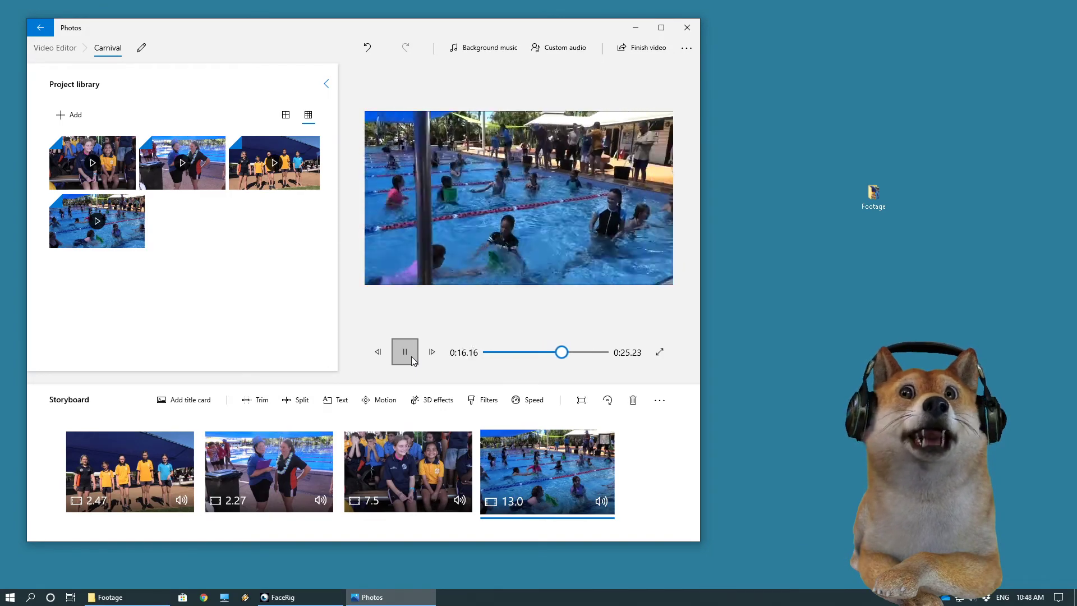
pyautogui.click(412, 356)
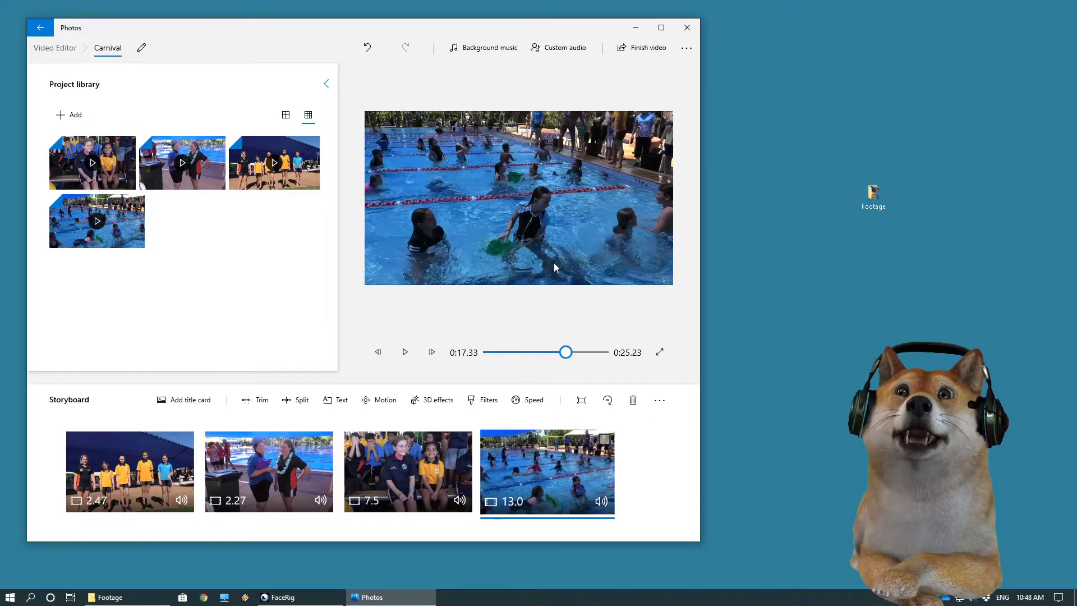
pyautogui.click(152, 471)
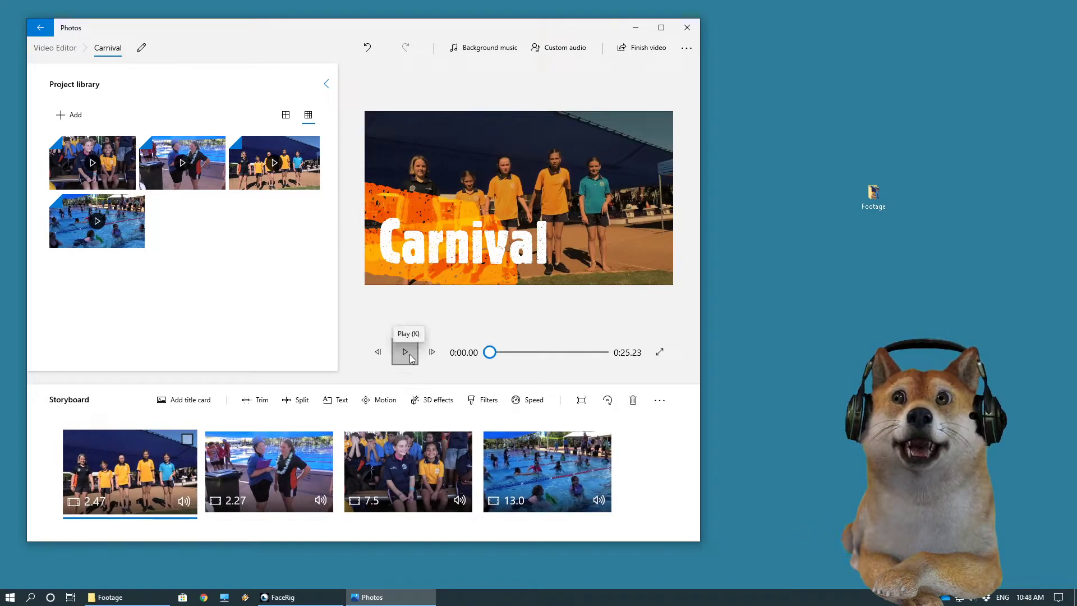
pyautogui.click(407, 355)
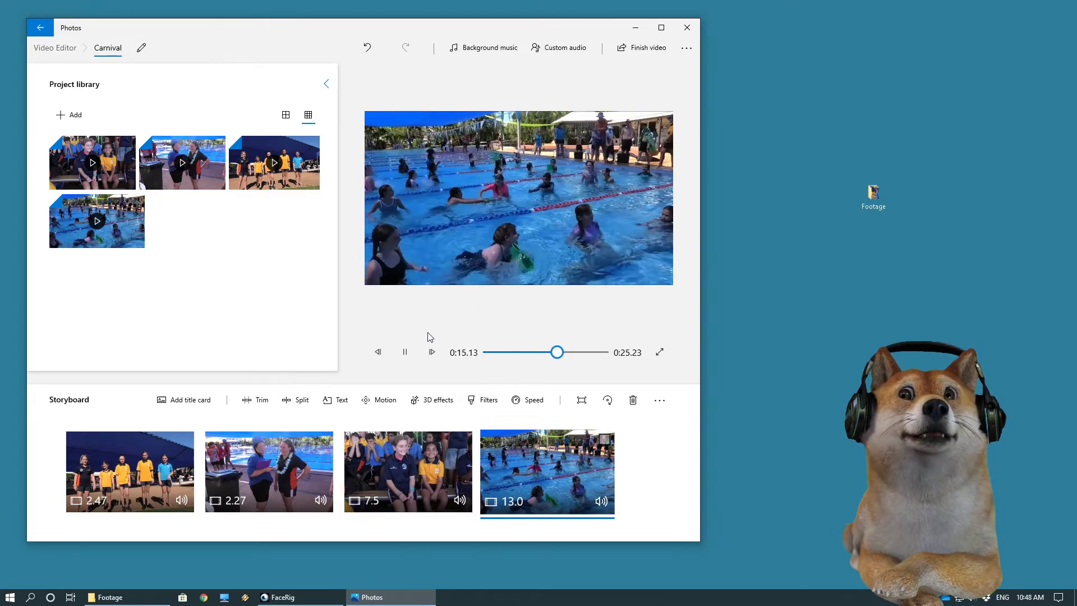
pyautogui.click(410, 359)
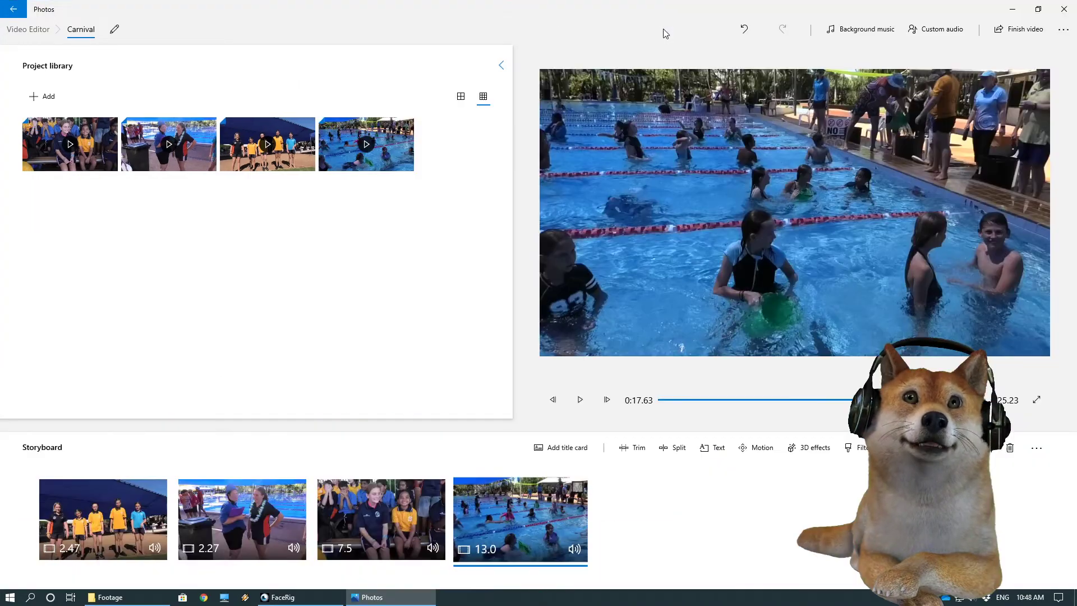
# Maximise the window and set Clown Parade as the video's background music
pyautogui.click(662, 28)
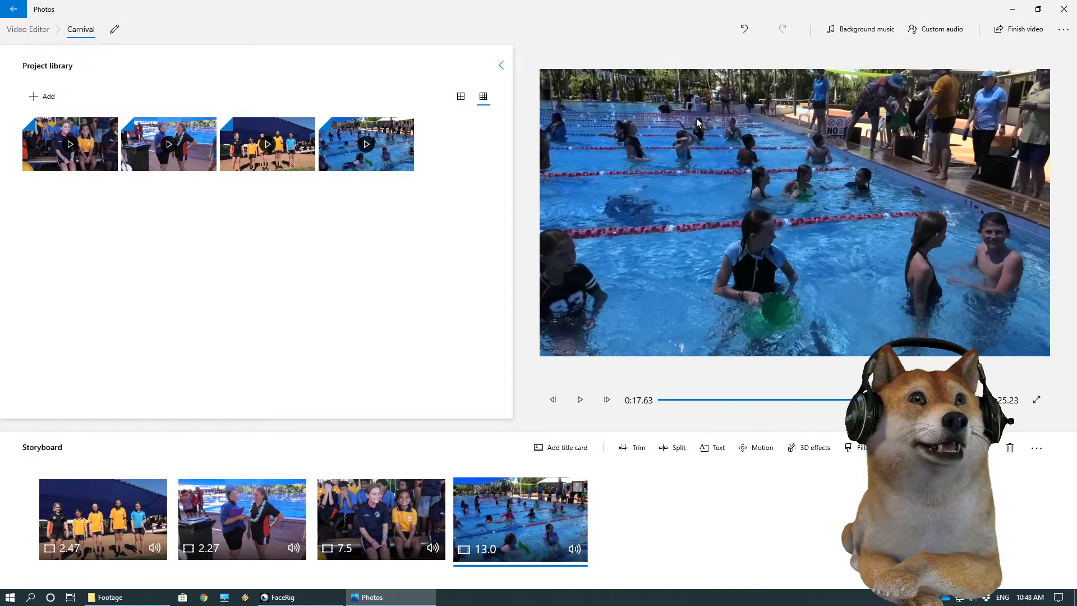
pyautogui.moveTo(892, 399); pyautogui.dragTo(867, 399)
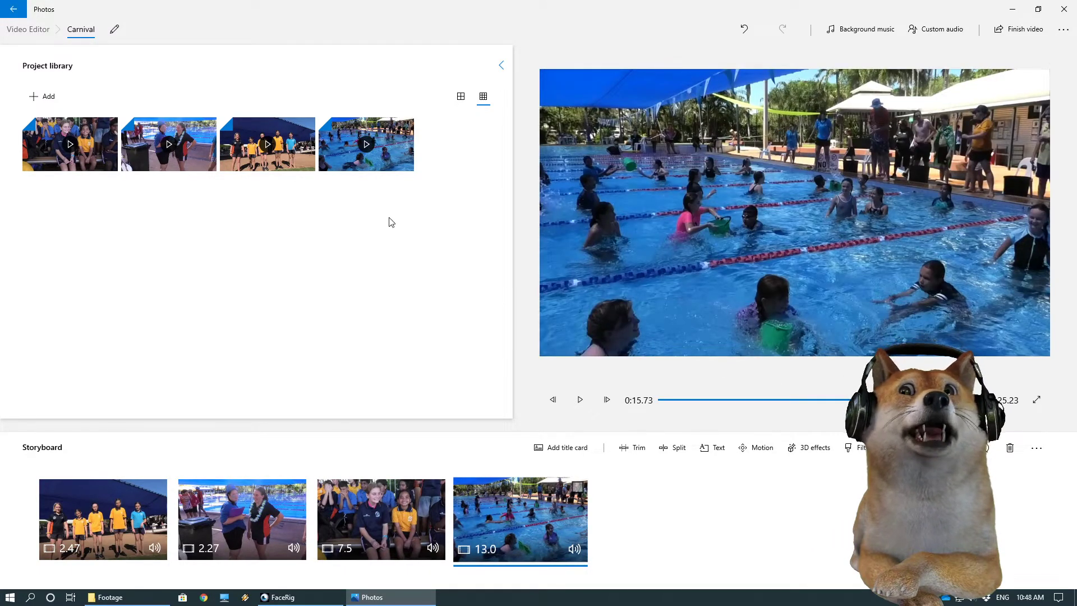
pyautogui.click(853, 32)
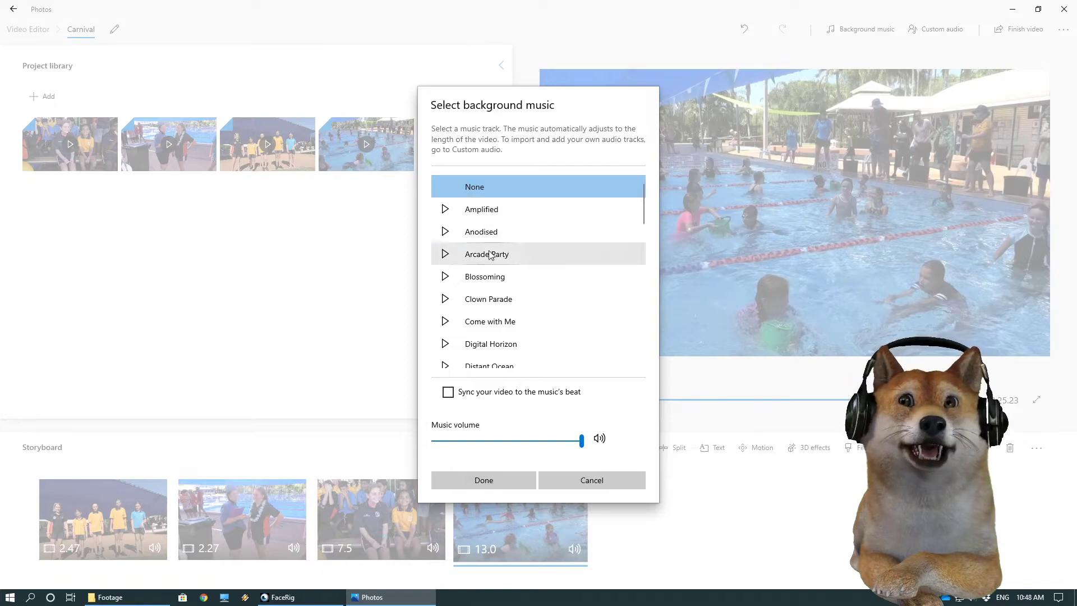
pyautogui.scroll(-3, 491, 292)
pyautogui.scroll(-1, 494, 297)
pyautogui.scroll(3, 512, 345)
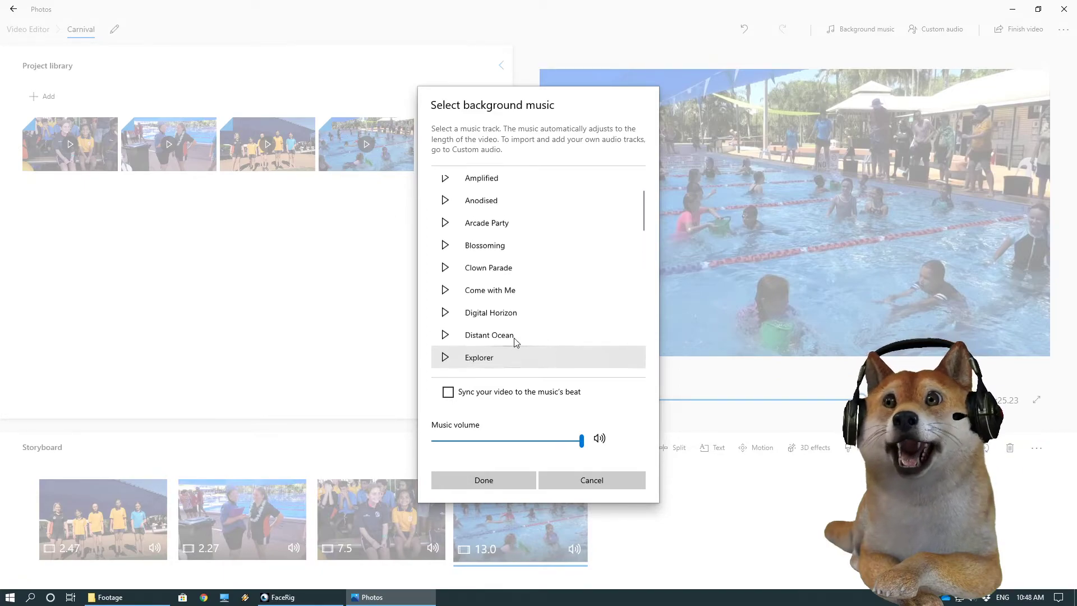
pyautogui.click(493, 270)
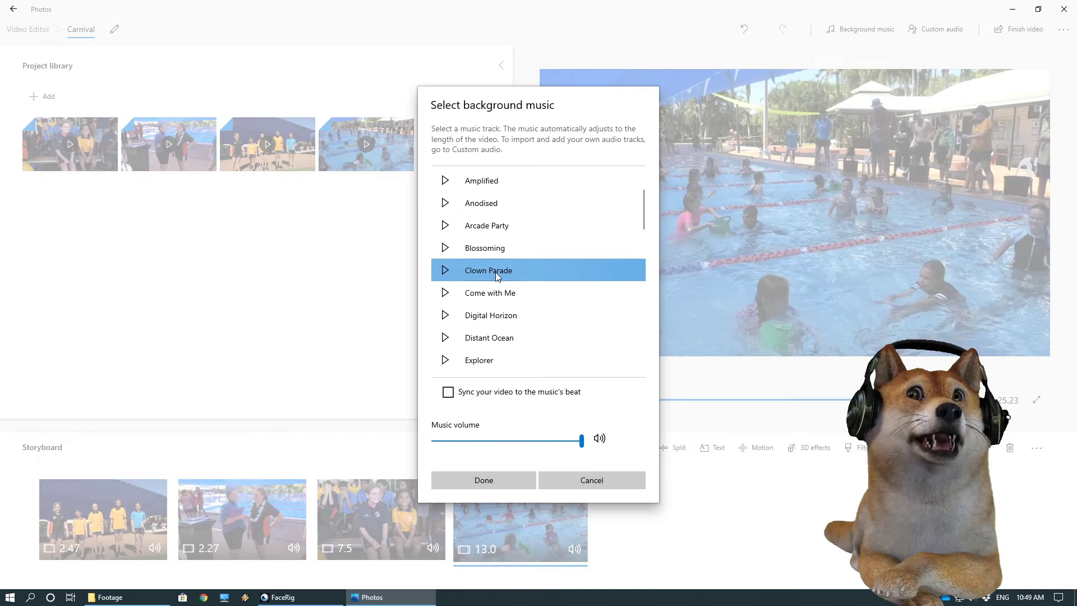
pyautogui.click(498, 477)
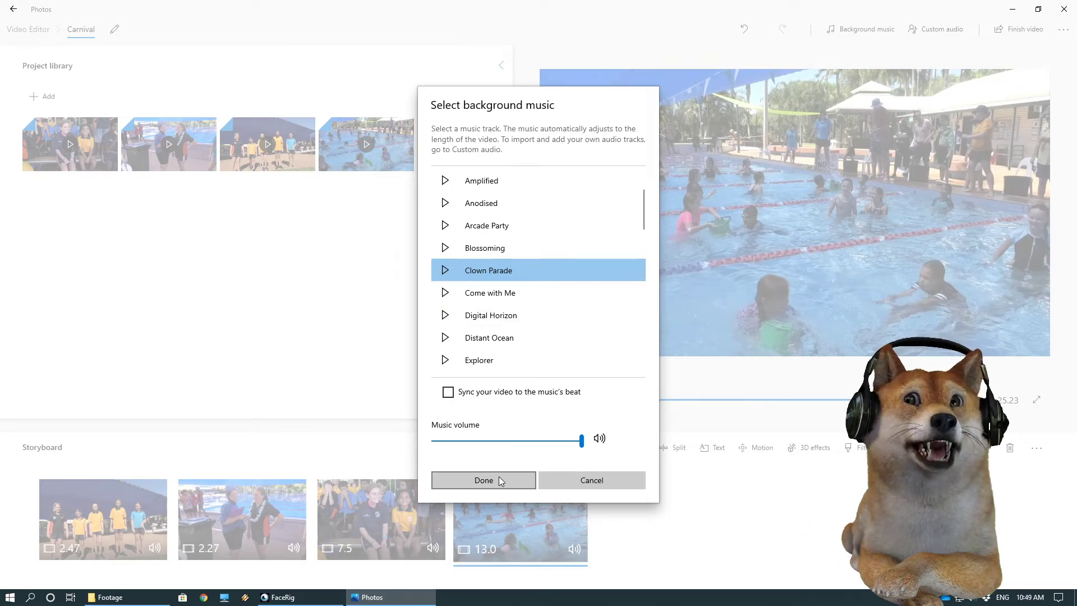
# Play the video from its first clip to hear the music, and look at the custom audio page without adding a file
pyautogui.click(127, 534)
pyautogui.click(580, 400)
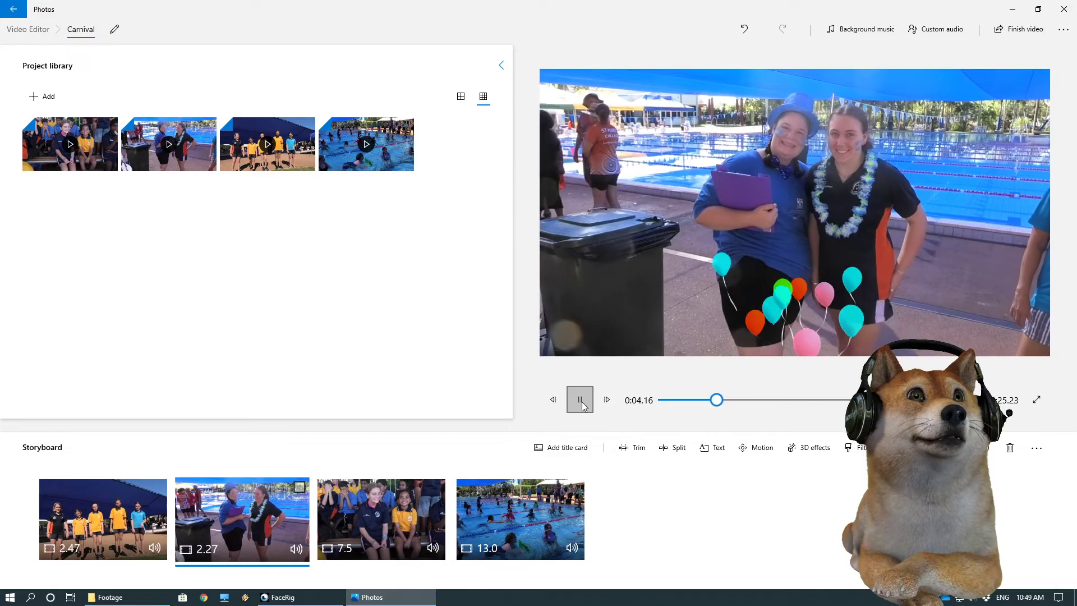
pyautogui.click(580, 401)
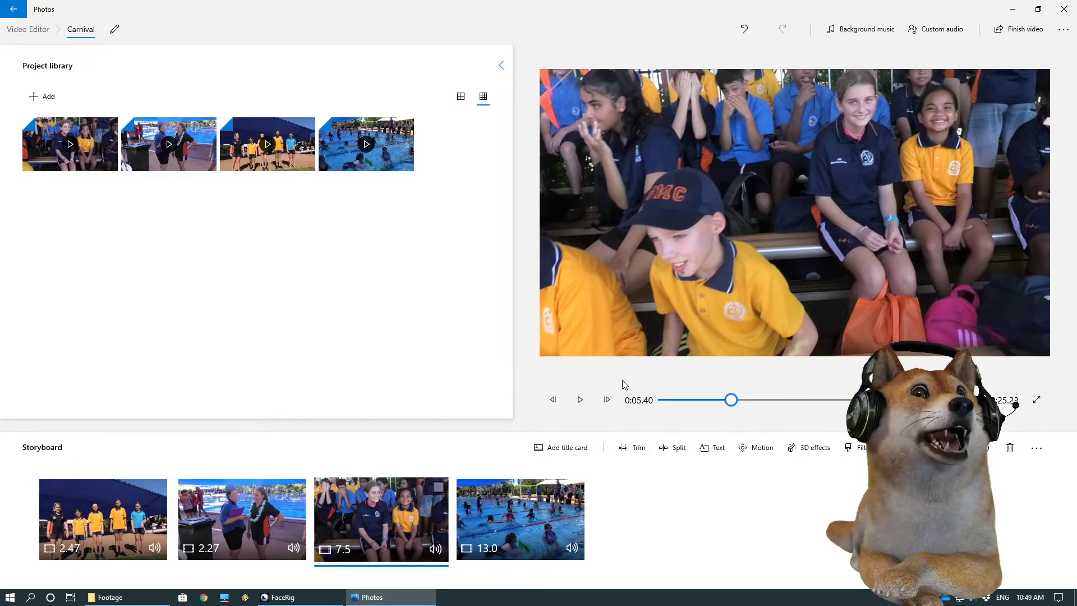
pyautogui.click(928, 31)
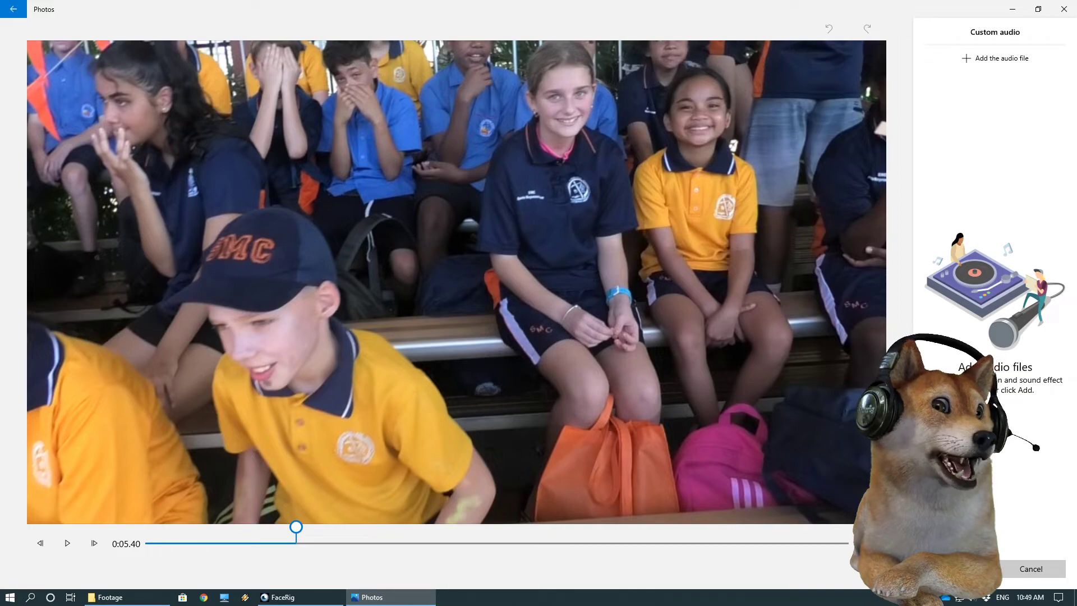
pyautogui.click(1035, 569)
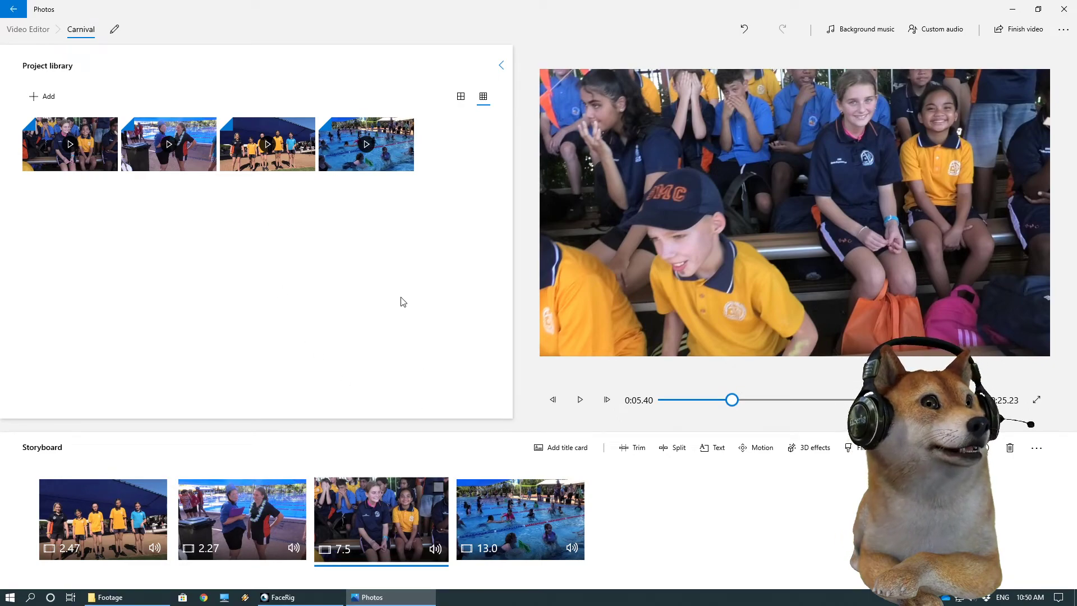
# Start exporting the video at High 1080p quality, viewing the additional encoding options before choosing where to save it
pyautogui.click(1011, 35)
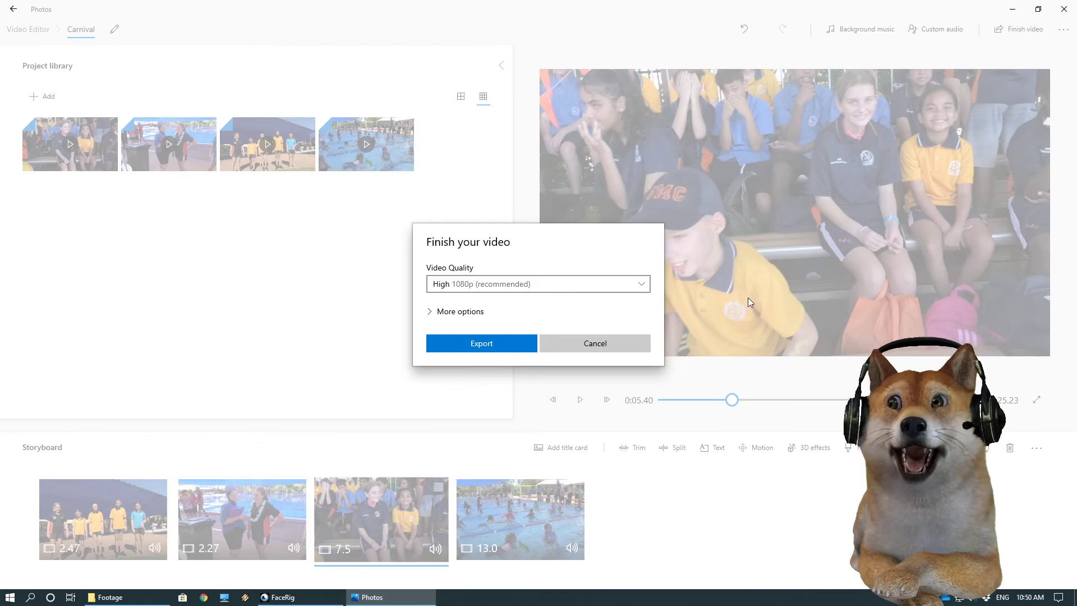
pyautogui.click(561, 289)
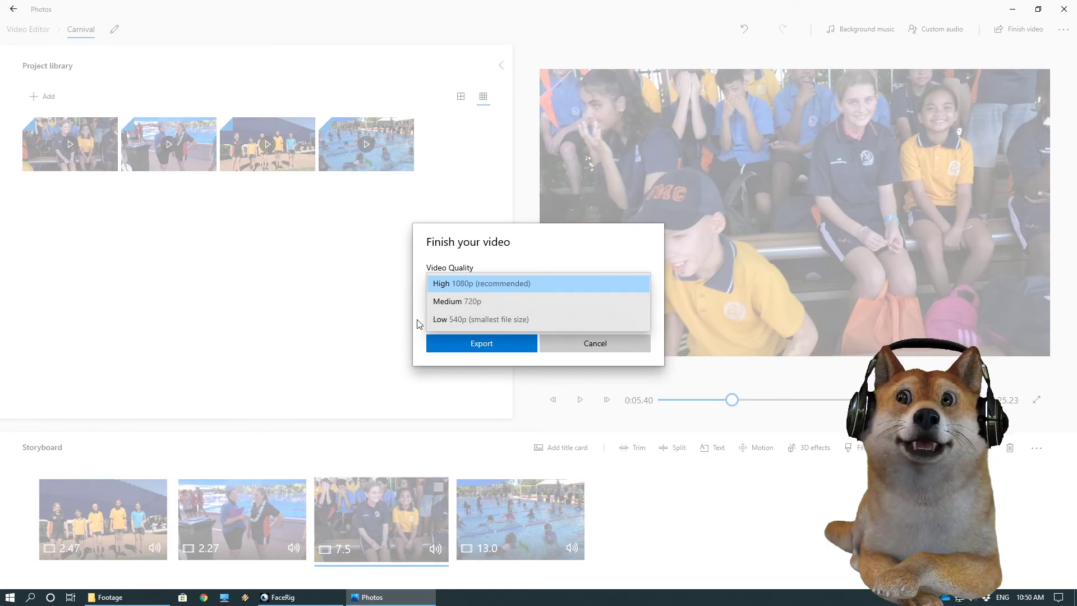
pyautogui.click(452, 289)
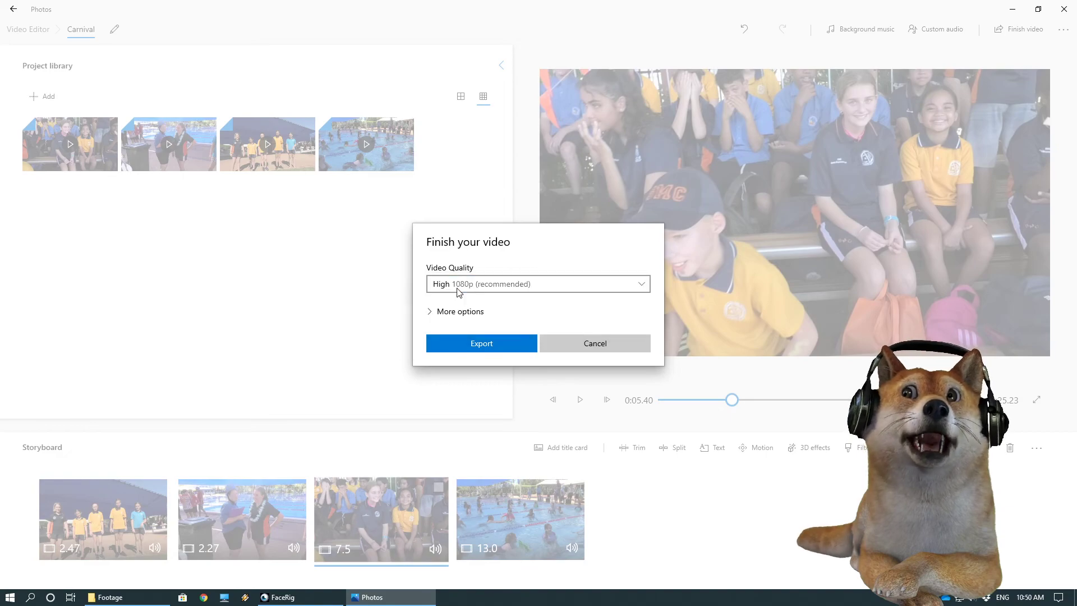
pyautogui.click(472, 314)
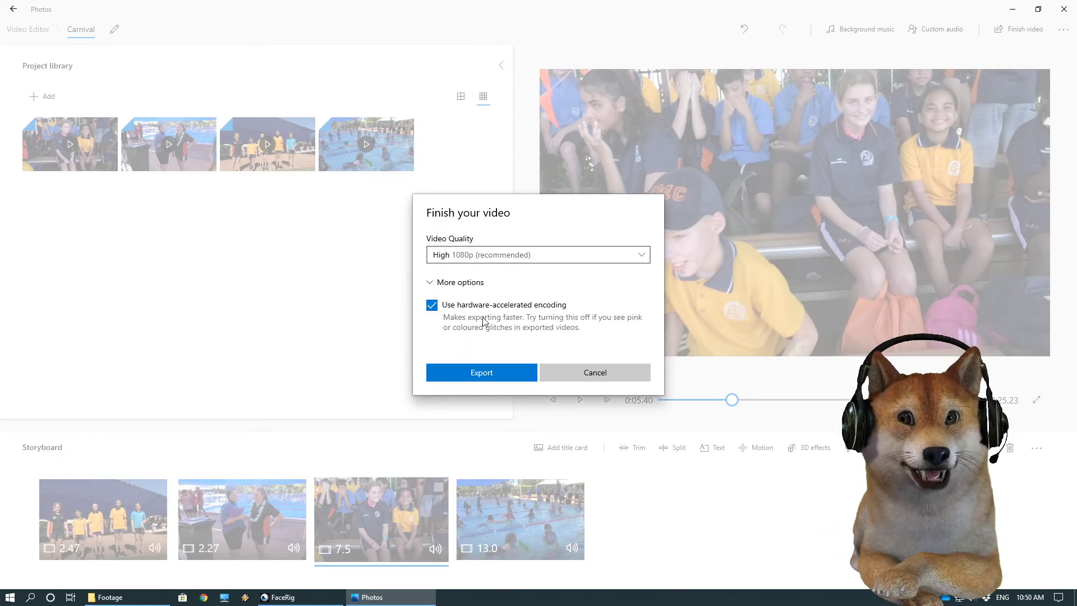
pyautogui.click(439, 283)
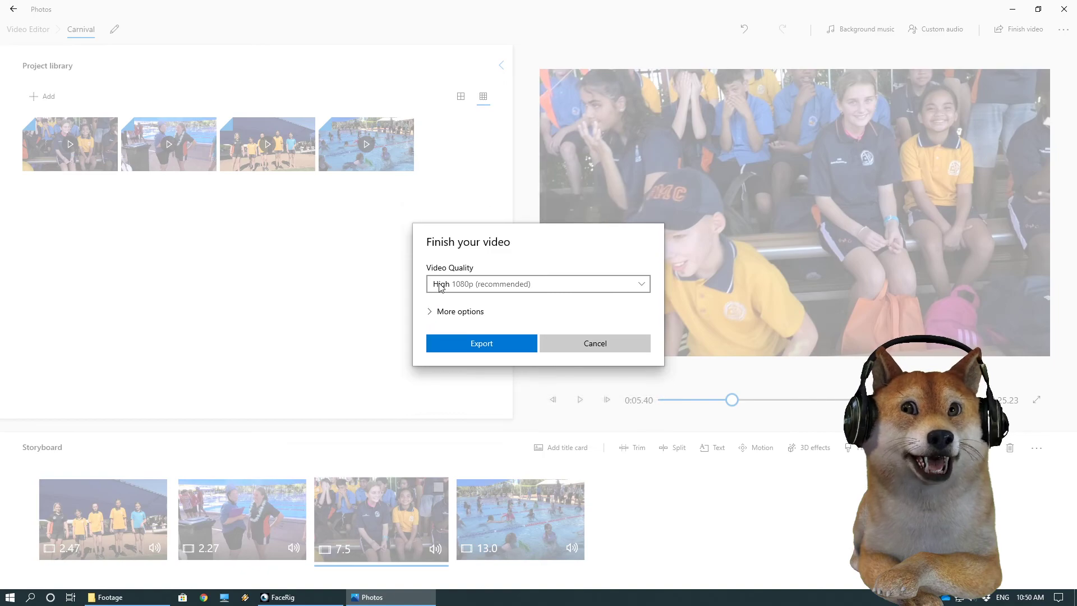
pyautogui.click(481, 343)
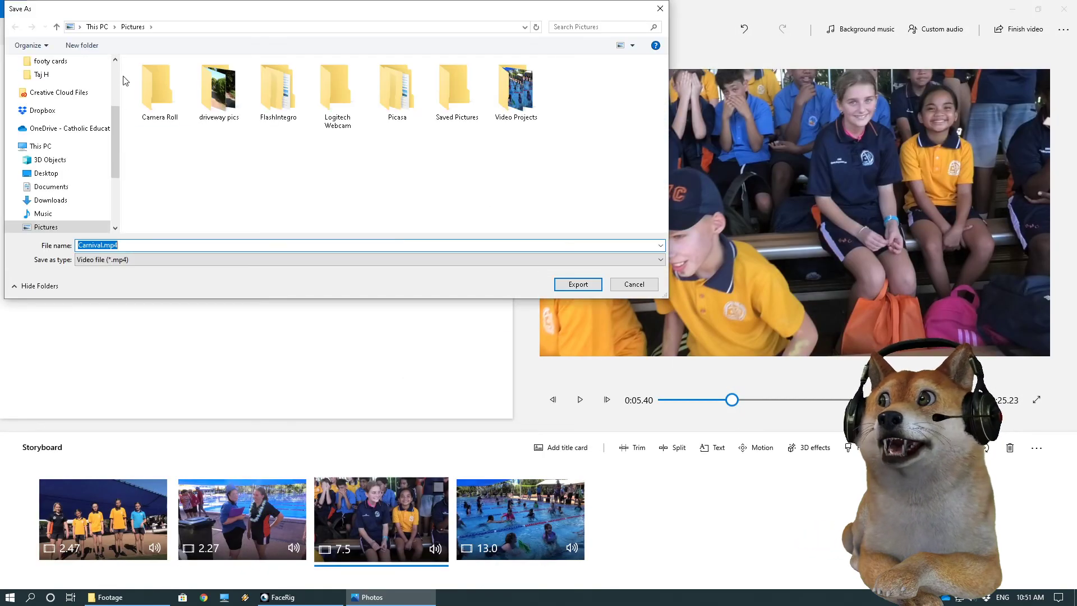